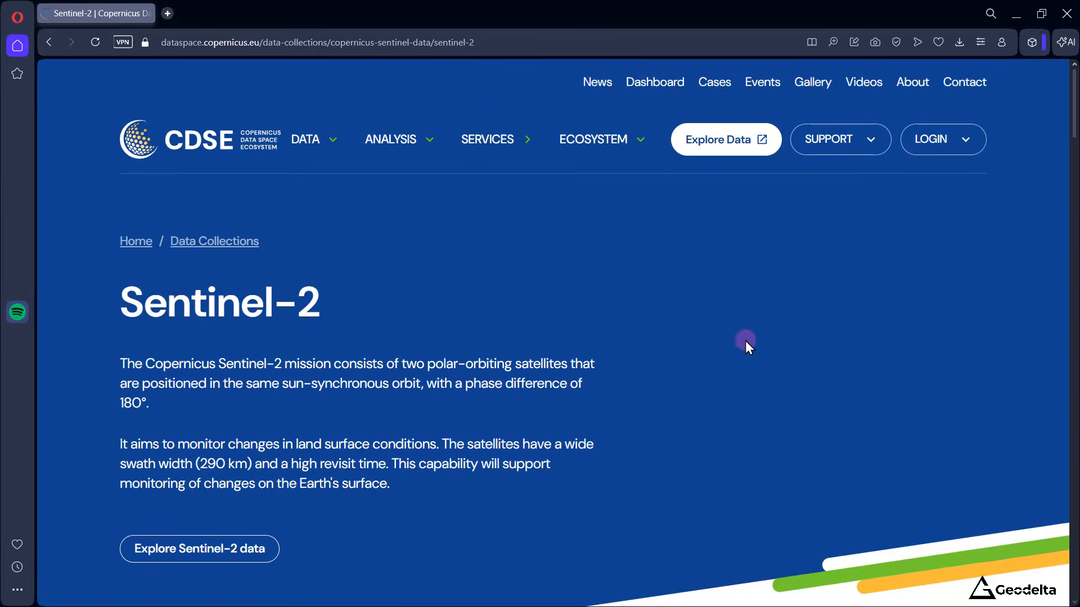
Step: Open the Copernicus data explorer from the Sentinel-2 page and proceed to the account login page
{"action": "left_click", "coordinate": [730, 151]}
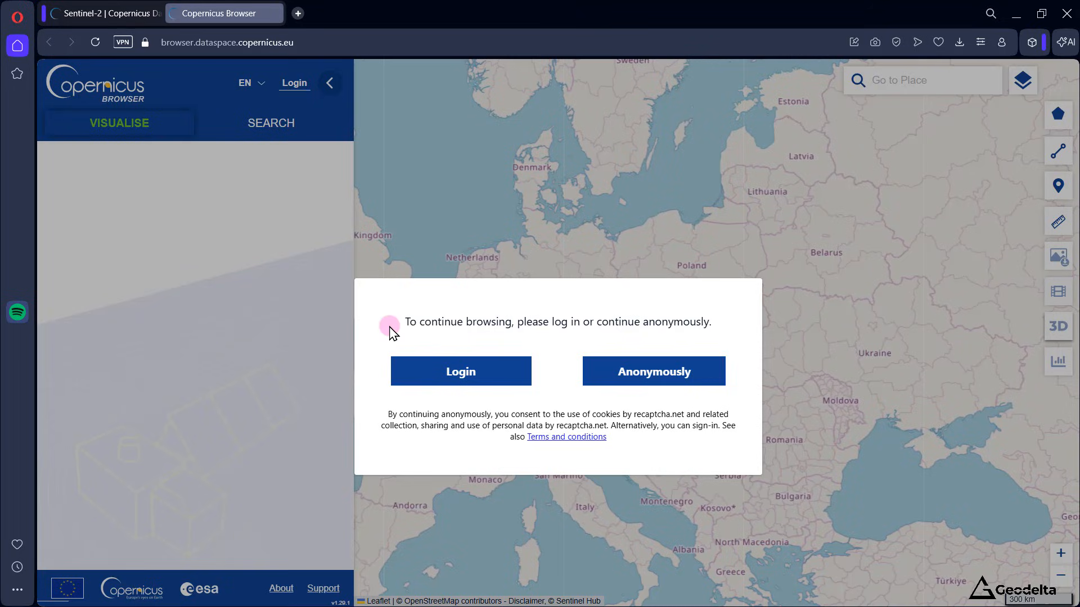
{"action": "left_click", "coordinate": [461, 376]}
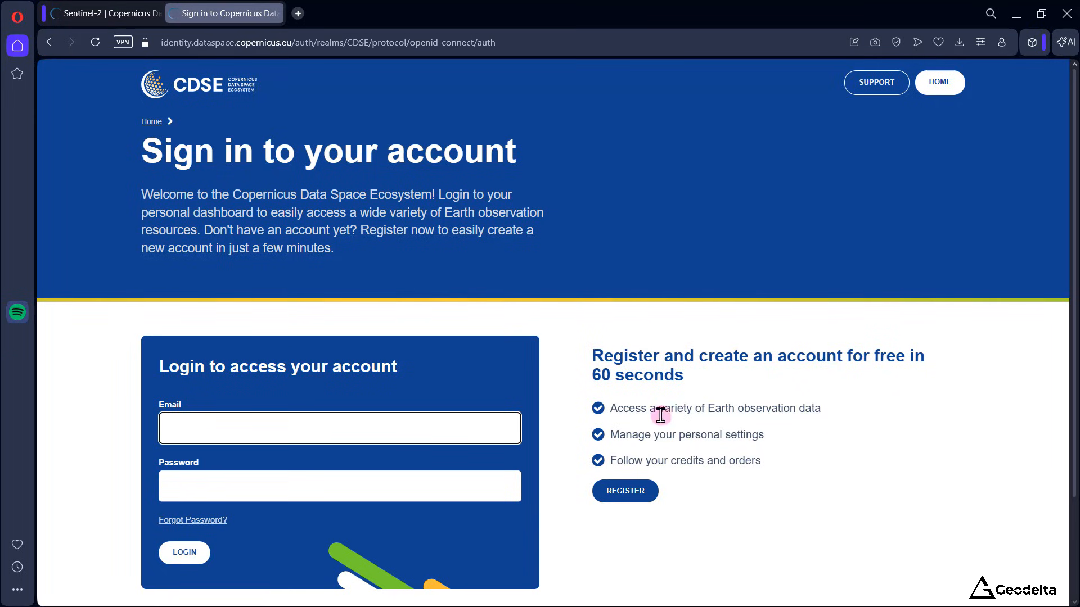
{"action": "left_click", "coordinate": [641, 498]}
Step: Sign in with the account e-mail and password, and dismiss the welcome message
{"action": "type", "text": "@"}
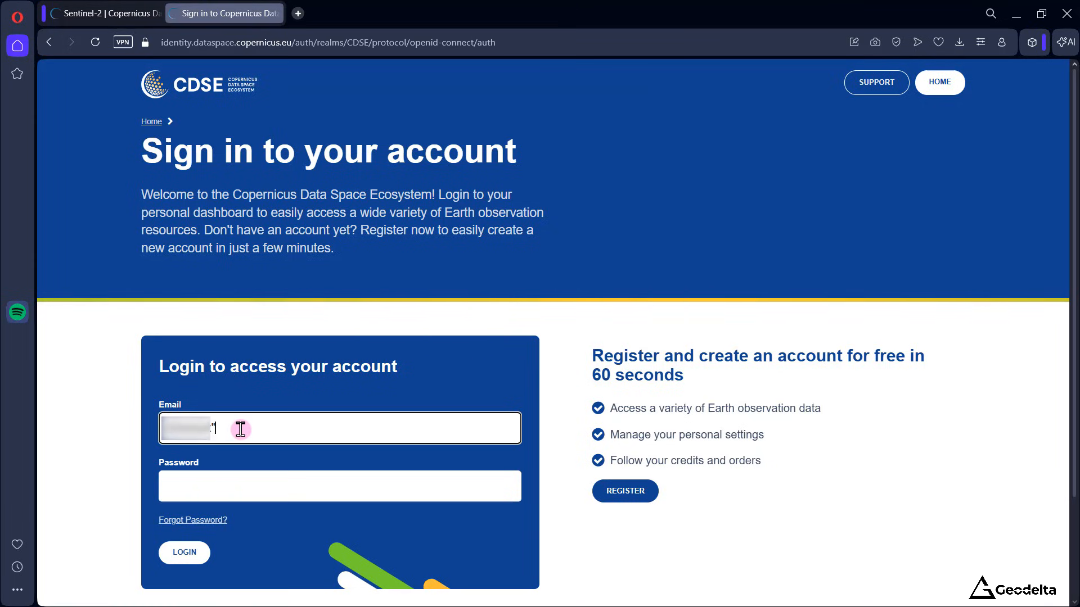
{"action": "type", "text": "outlook.com"}
{"action": "left_click", "coordinate": [214, 494]}
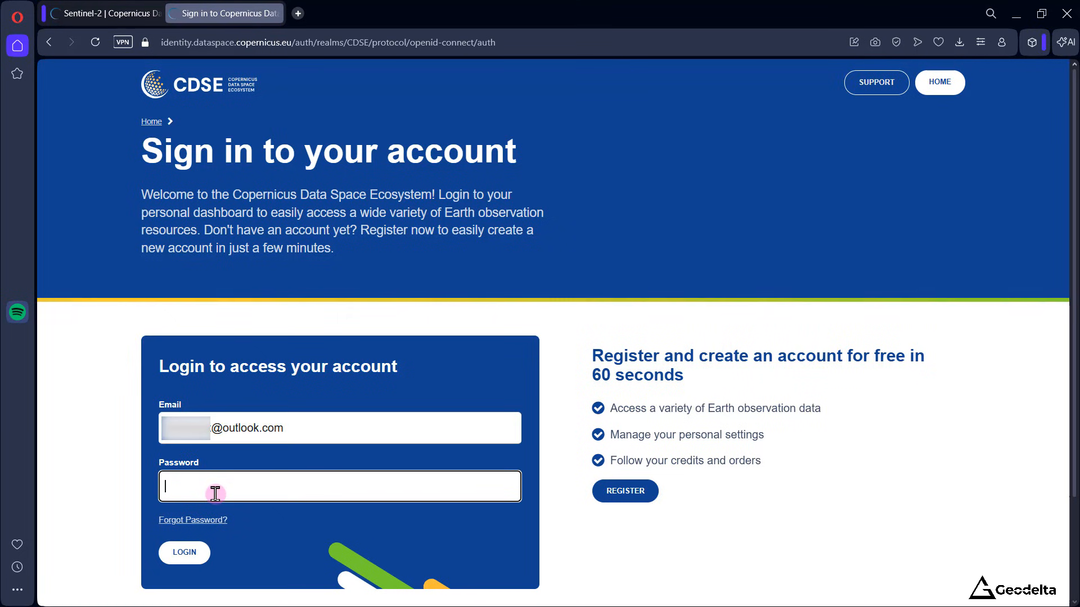
{"action": "type", "text": "•••••••••••••••"}
{"action": "left_click", "coordinate": [102, 537]}
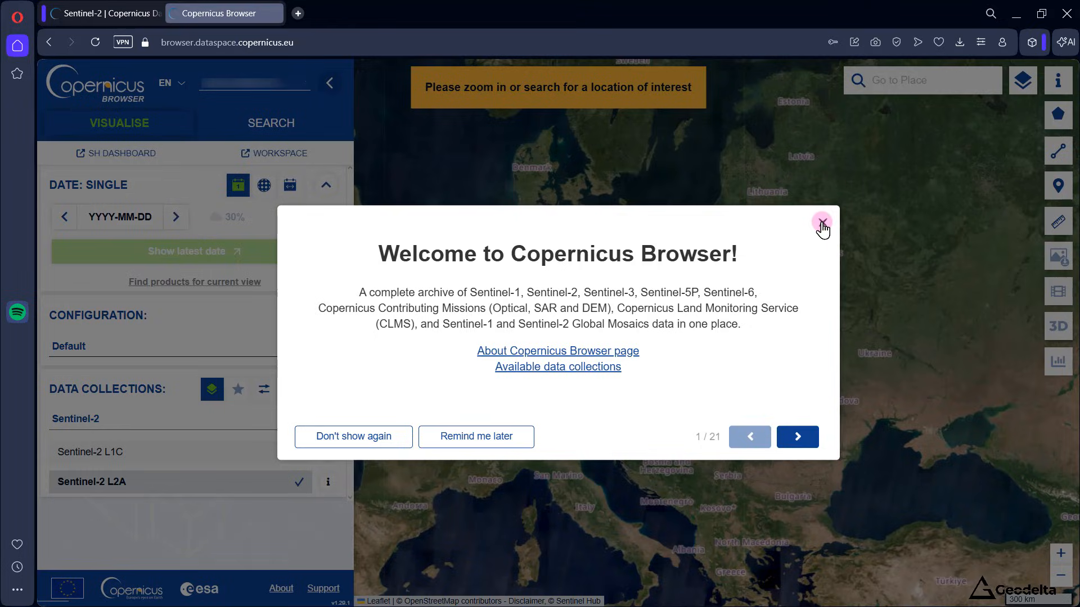
{"action": "left_click", "coordinate": [821, 223]}
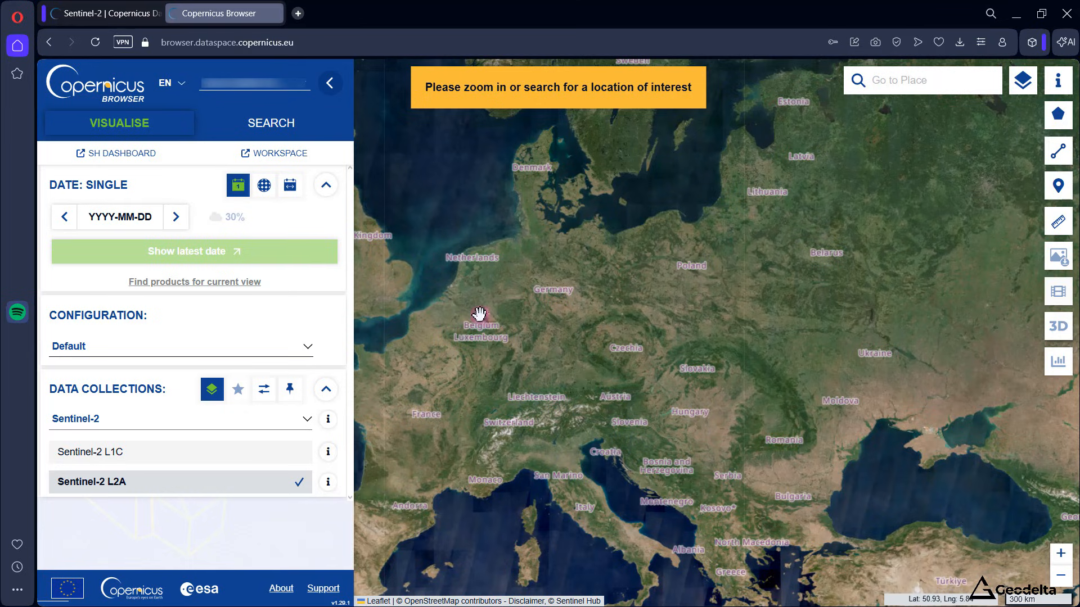
Step: Navigate the map from Europe to Sri Lanka
{"action": "left_click_drag", "start_coordinate": [498, 318], "coordinate": [610, 277]}
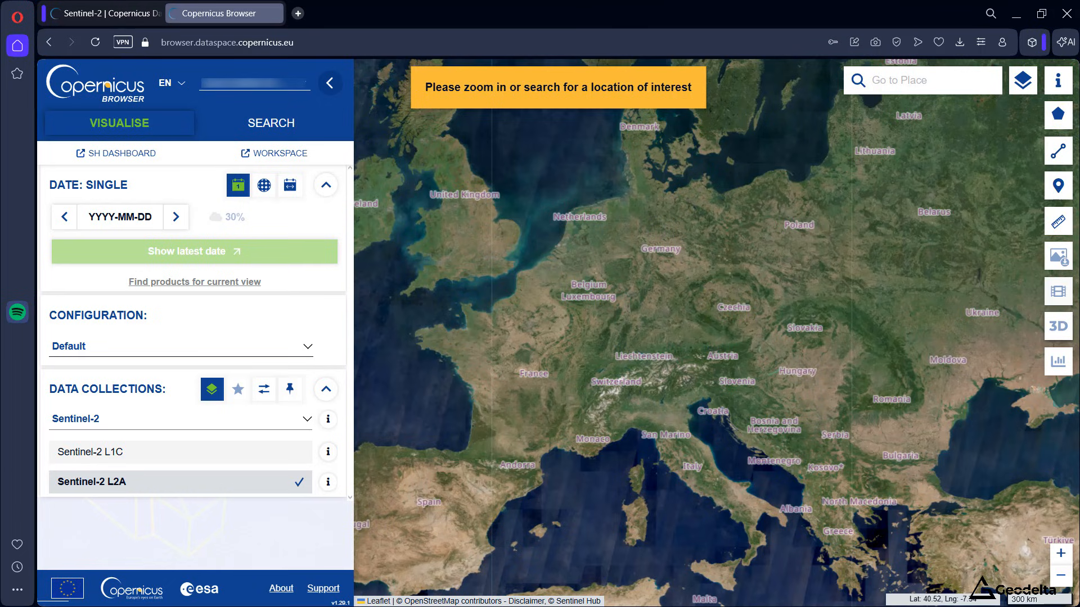
{"action": "left_click_drag", "start_coordinate": [974, 537], "coordinate": [624, 366]}
{"action": "scroll", "coordinate": [841, 457], "scroll_direction": "down", "scroll_amount": 1}
{"action": "scroll", "coordinate": [758, 439], "scroll_direction": "down", "scroll_amount": 1}
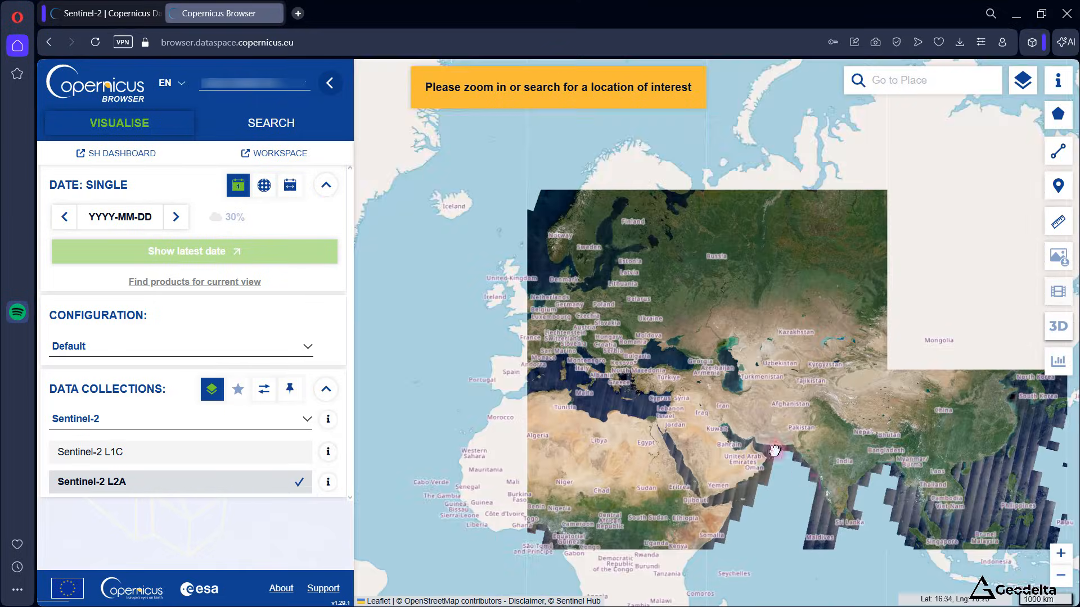
{"action": "left_click_drag", "start_coordinate": [871, 541], "coordinate": [759, 456]}
{"action": "scroll", "coordinate": [743, 440], "scroll_direction": "up", "scroll_amount": 2}
{"action": "scroll", "coordinate": [726, 417], "scroll_direction": "up", "scroll_amount": 3}
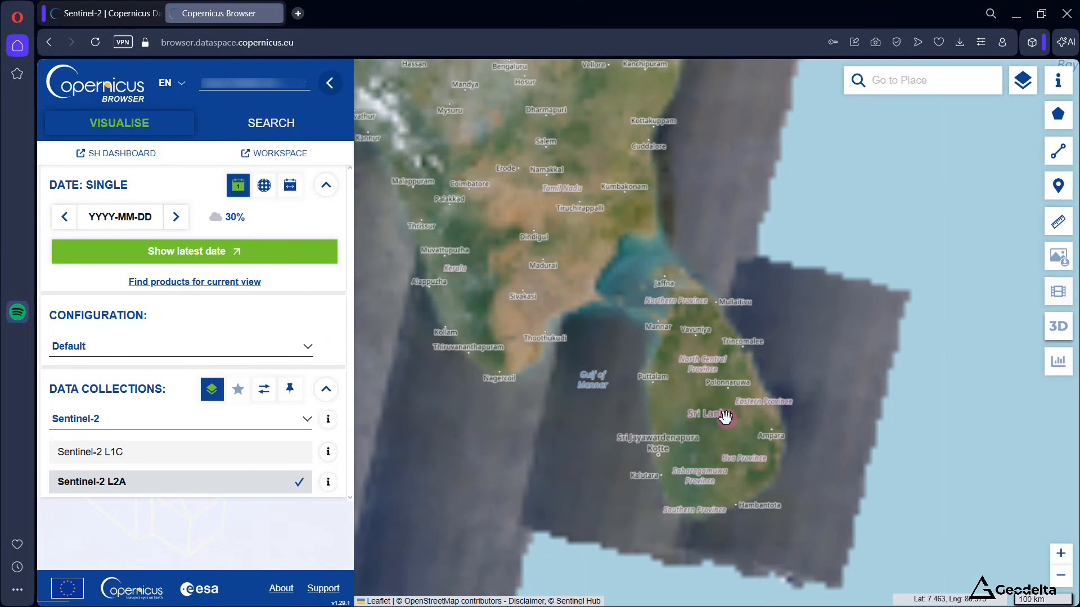
Step: Search for Western Province, Sri Lanka, and focus the map on the area around Colombo
{"action": "left_click", "coordinate": [898, 80]}
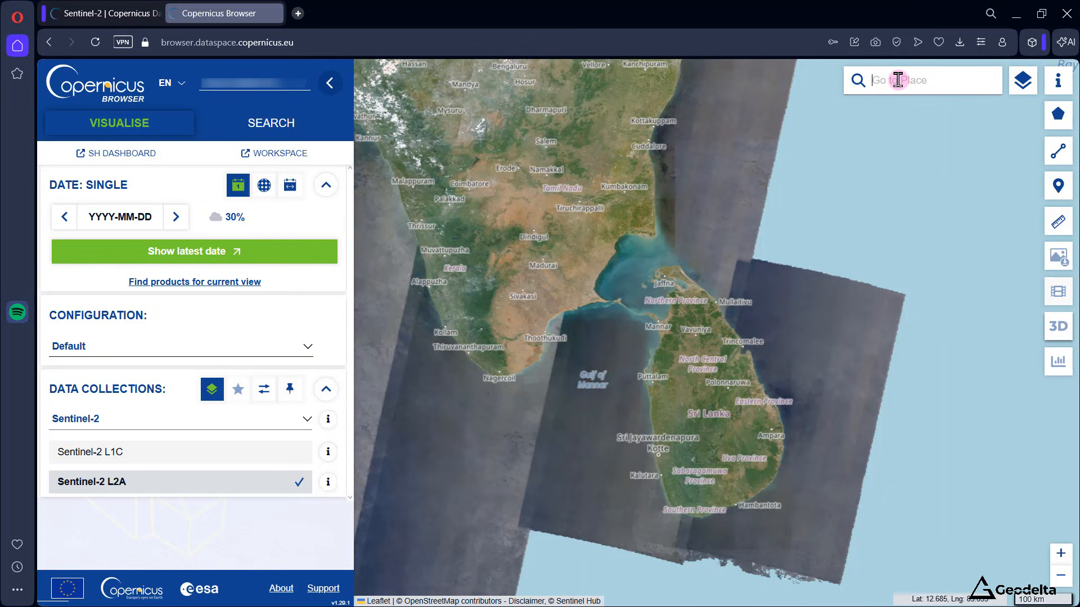
{"action": "type", "text": "western province , sri lanka"}
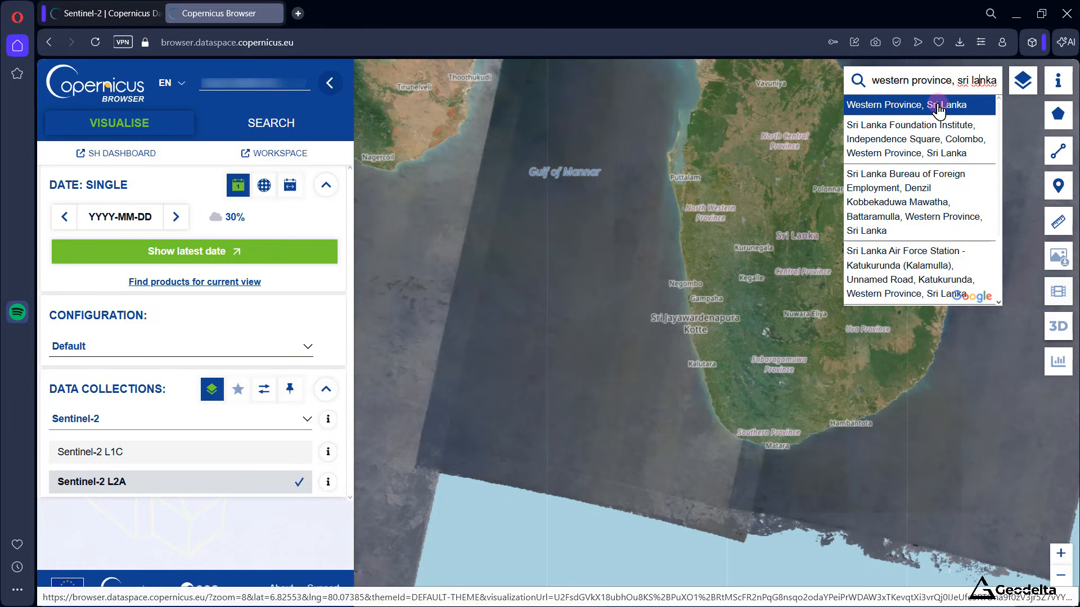
{"action": "left_click", "coordinate": [938, 107]}
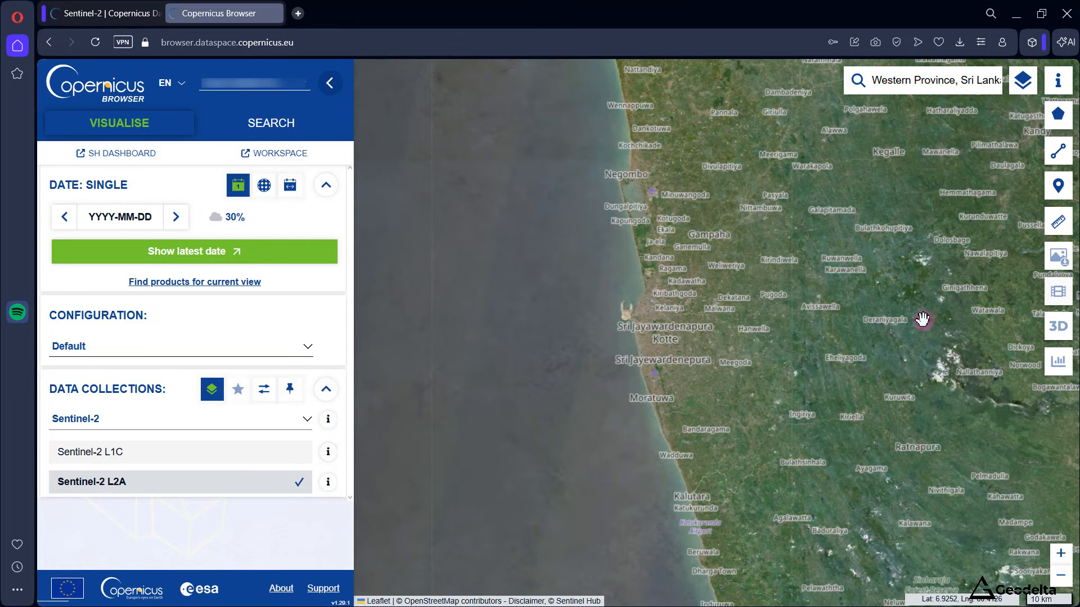
{"action": "scroll", "coordinate": [723, 321], "scroll_direction": "up", "scroll_amount": 1}
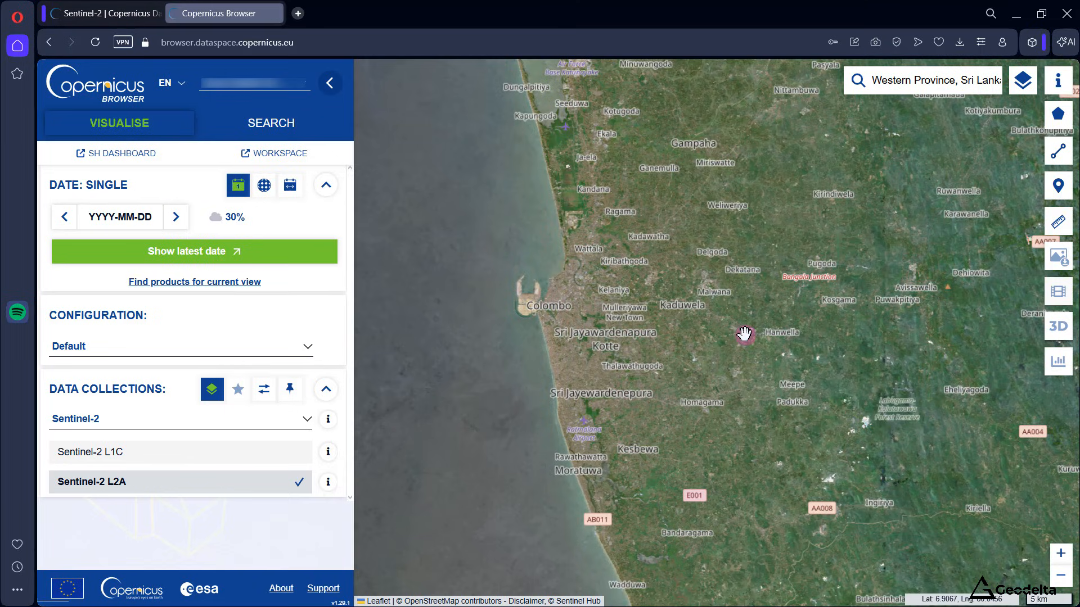
Step: Draw a rectangular area of interest of about 546 km² east of Colombo around Kaduwela, adjusting its northwest corner
{"action": "mouse_move", "coordinate": [1060, 124]}
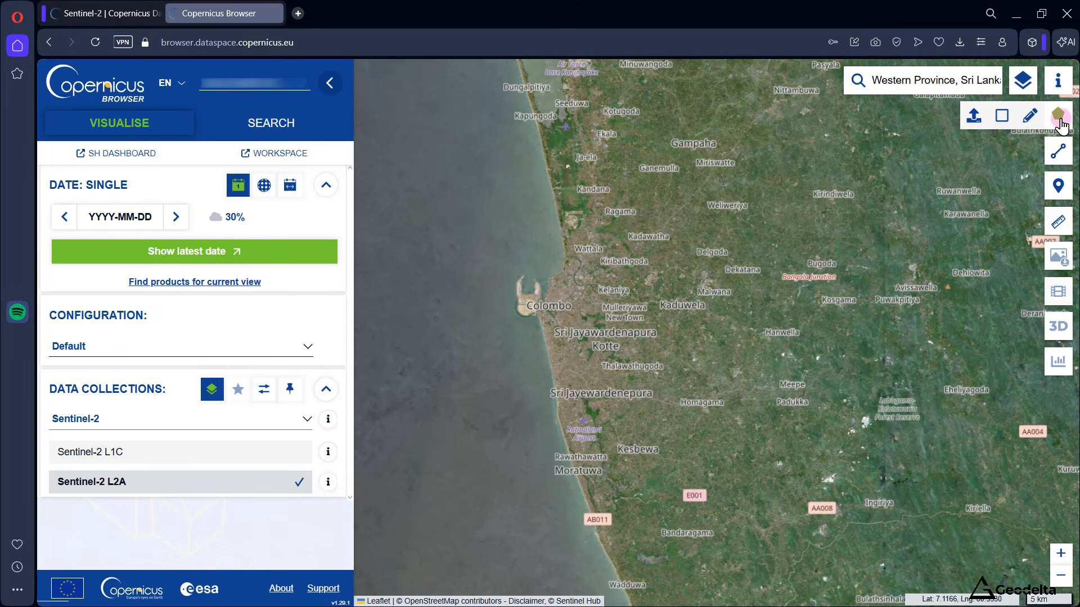
{"action": "left_click", "coordinate": [1002, 117]}
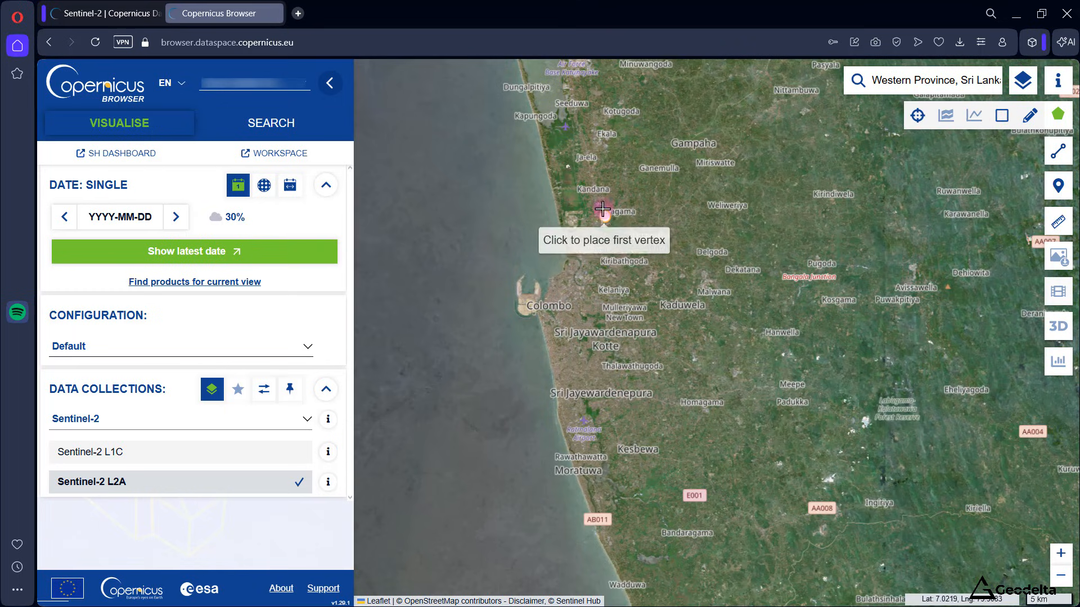
{"action": "left_click", "coordinate": [588, 220]}
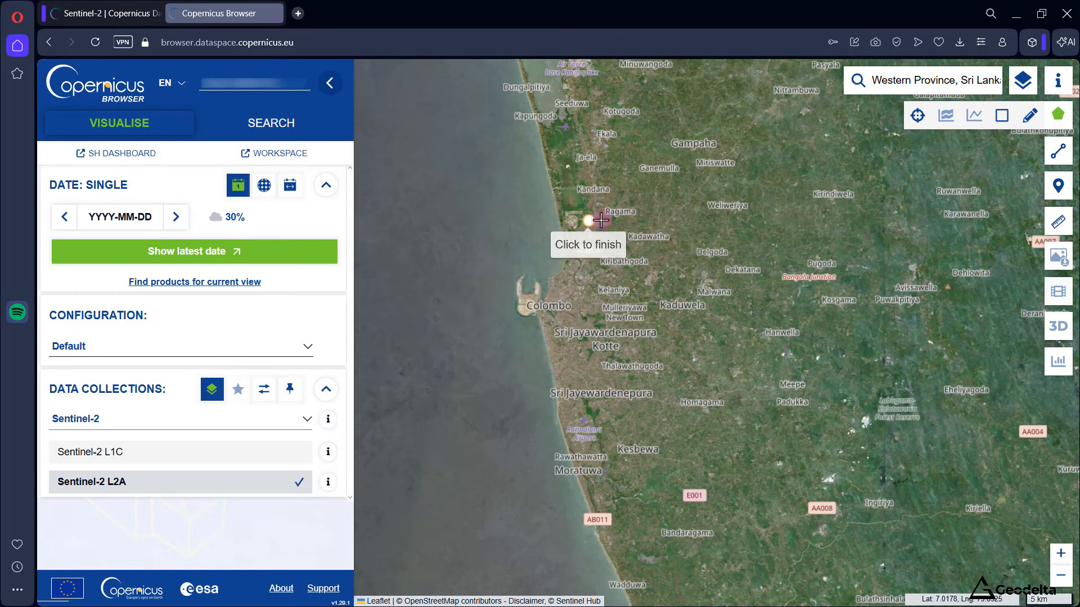
{"action": "left_click", "coordinate": [804, 220]}
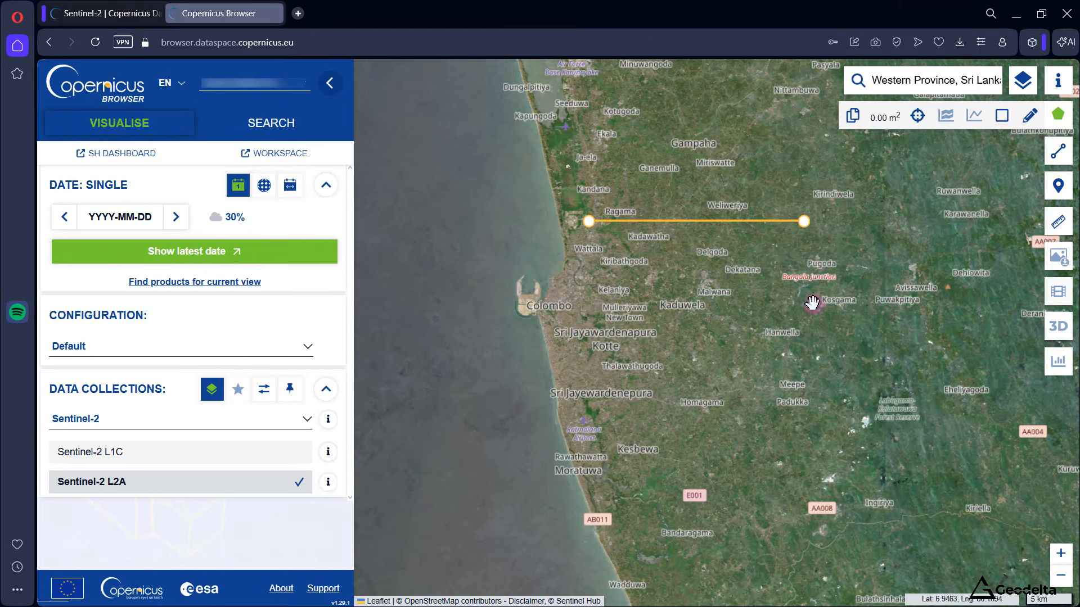
{"action": "left_click_drag", "start_coordinate": [803, 224], "coordinate": [826, 401]}
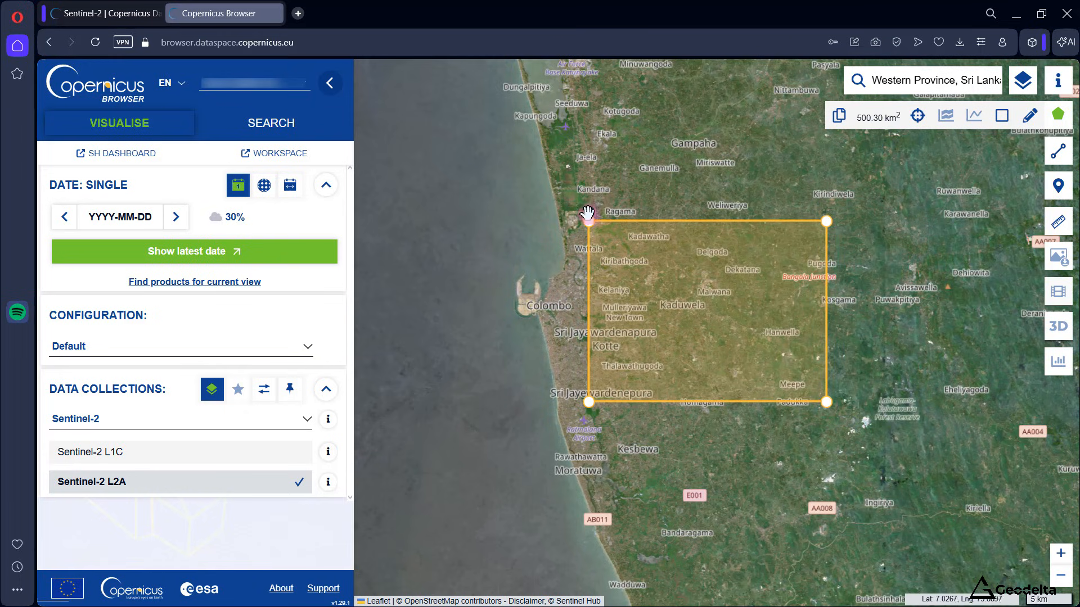
{"action": "mouse_move", "coordinate": [589, 221]}
{"action": "left_mouse_down"}
{"action": "mouse_move", "coordinate": [572, 226]}
{"action": "mouse_move", "coordinate": [572, 217]}
{"action": "left_mouse_up"}
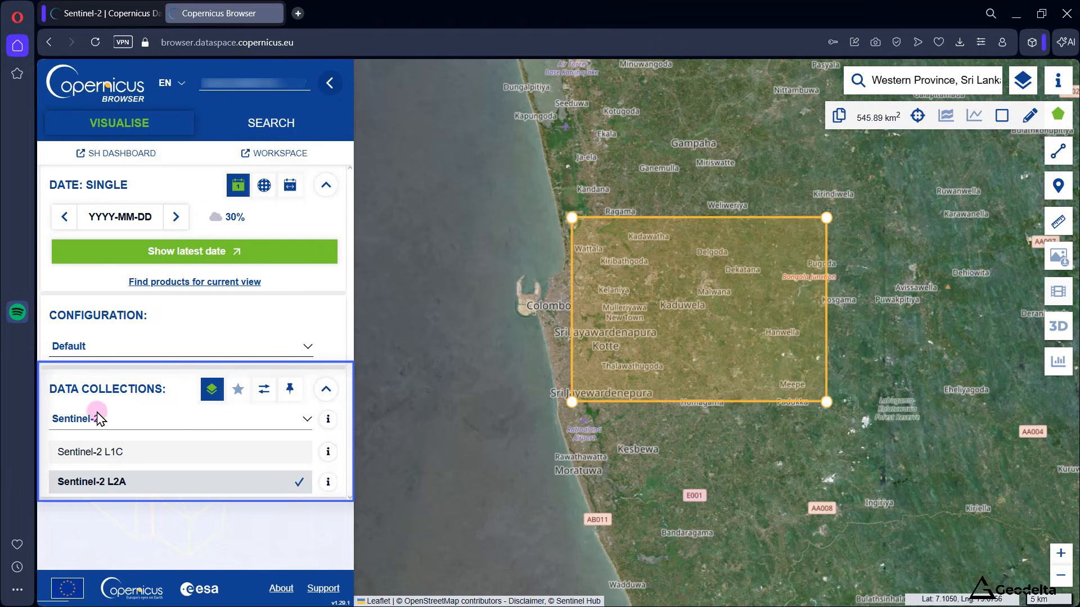
Step: Choose Sentinel-2 as the data collection and read the description of the Sentinel-2 L2A product
{"action": "left_click", "coordinate": [307, 421]}
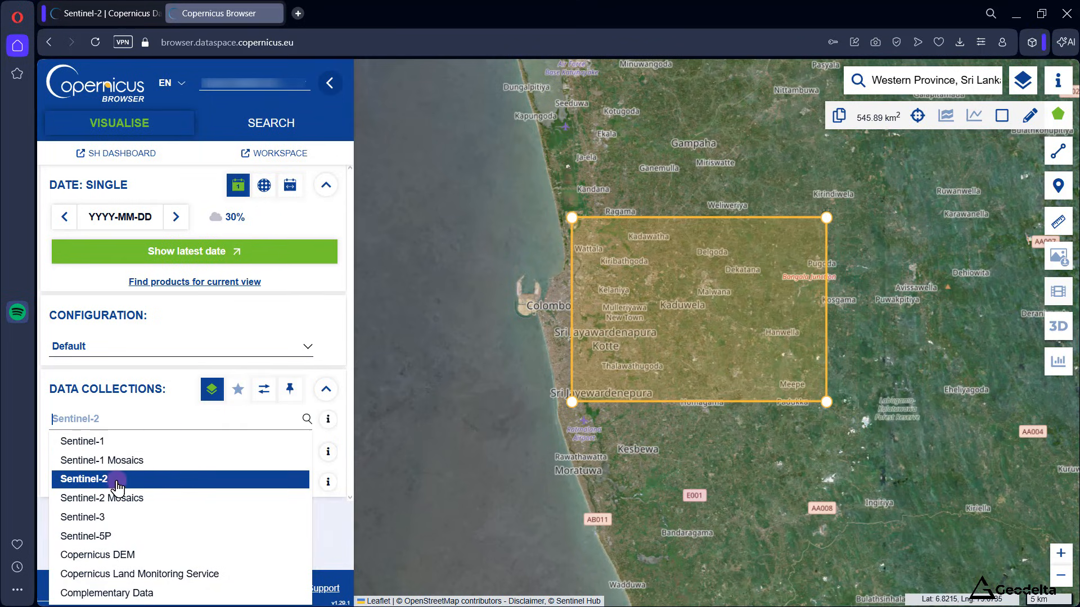
{"action": "left_click", "coordinate": [164, 479]}
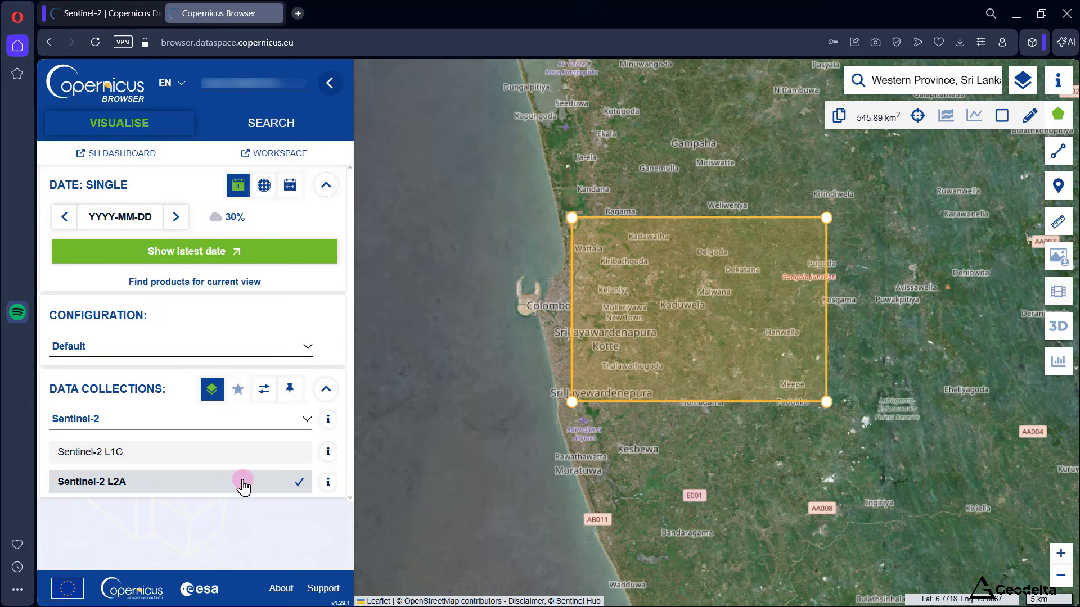
{"action": "left_click", "coordinate": [327, 483]}
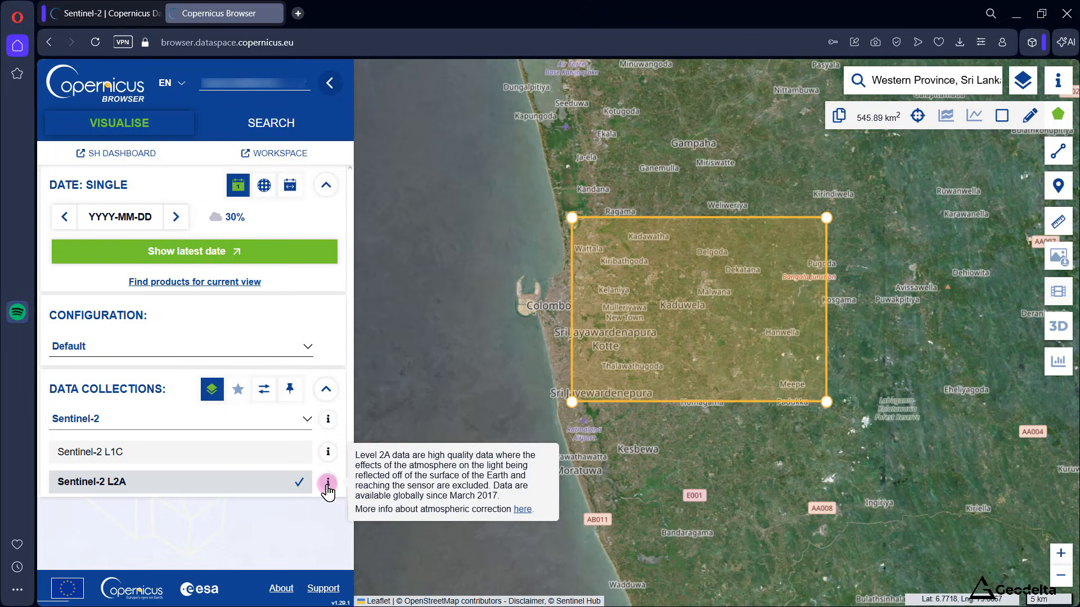
{"action": "left_click", "coordinate": [328, 486]}
{"action": "left_click", "coordinate": [327, 486]}
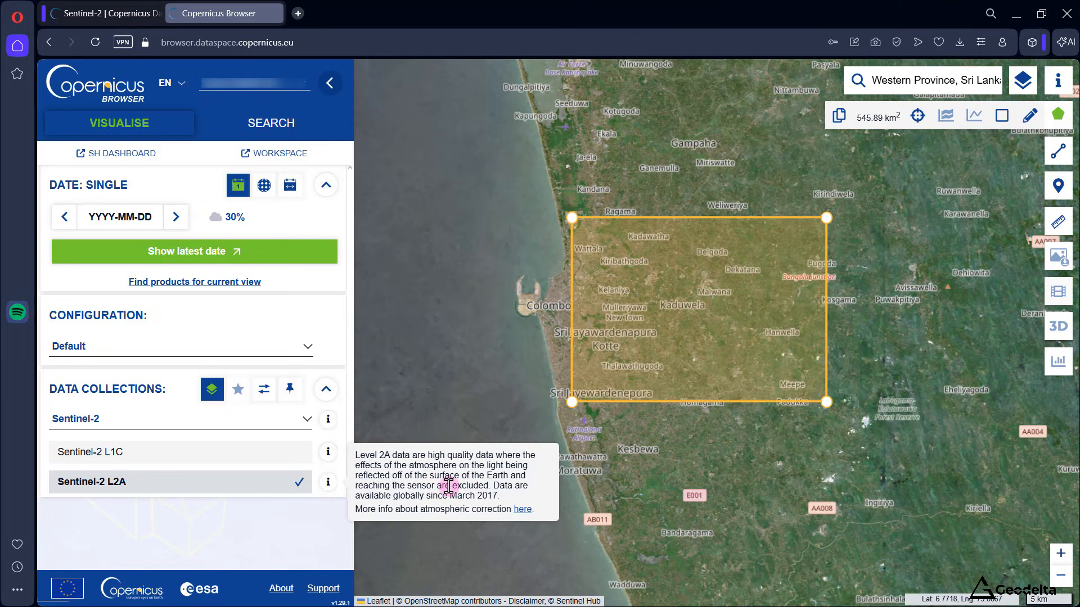
{"action": "left_click", "coordinate": [297, 531]}
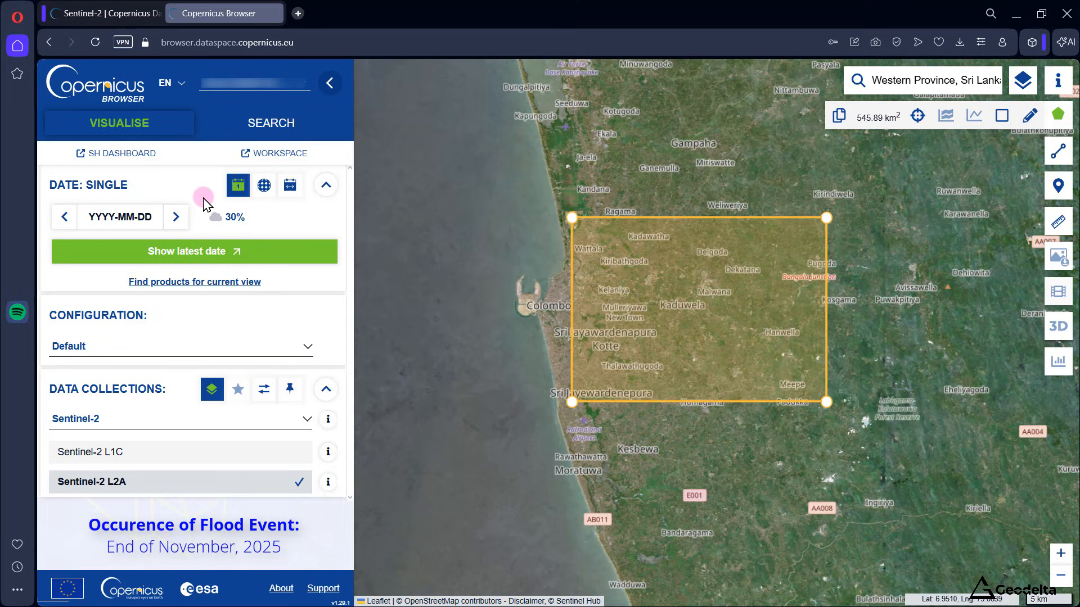
Step: Switch the date selection to a time range and set its start date to 2025-11-24
{"action": "left_click", "coordinate": [290, 187]}
{"action": "left_click", "coordinate": [126, 234]}
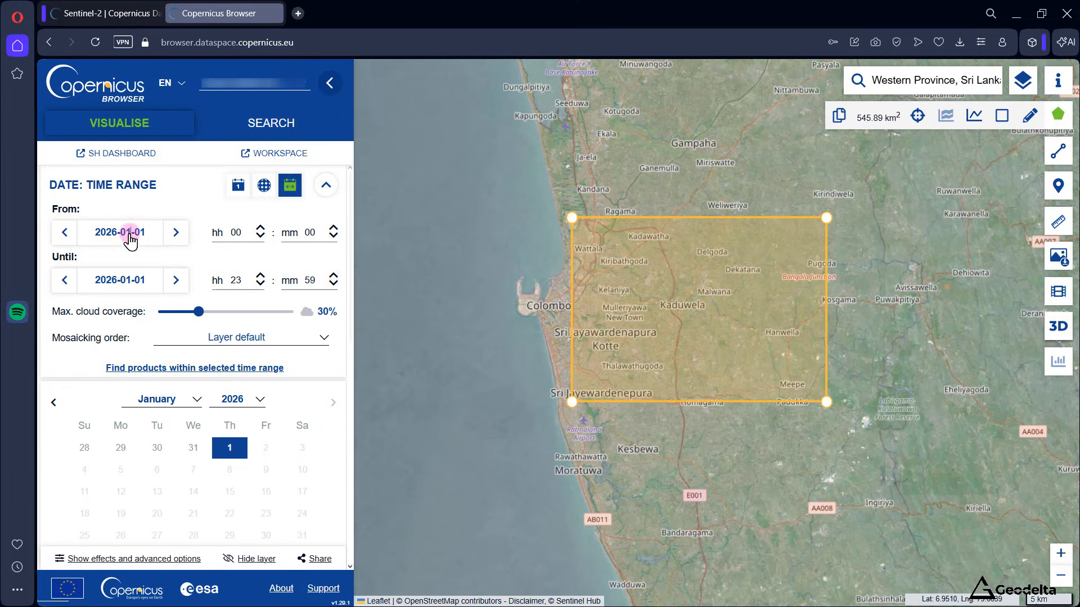
{"action": "left_click", "coordinate": [240, 401]}
{"action": "left_click", "coordinate": [231, 436]}
{"action": "left_click", "coordinate": [186, 403]}
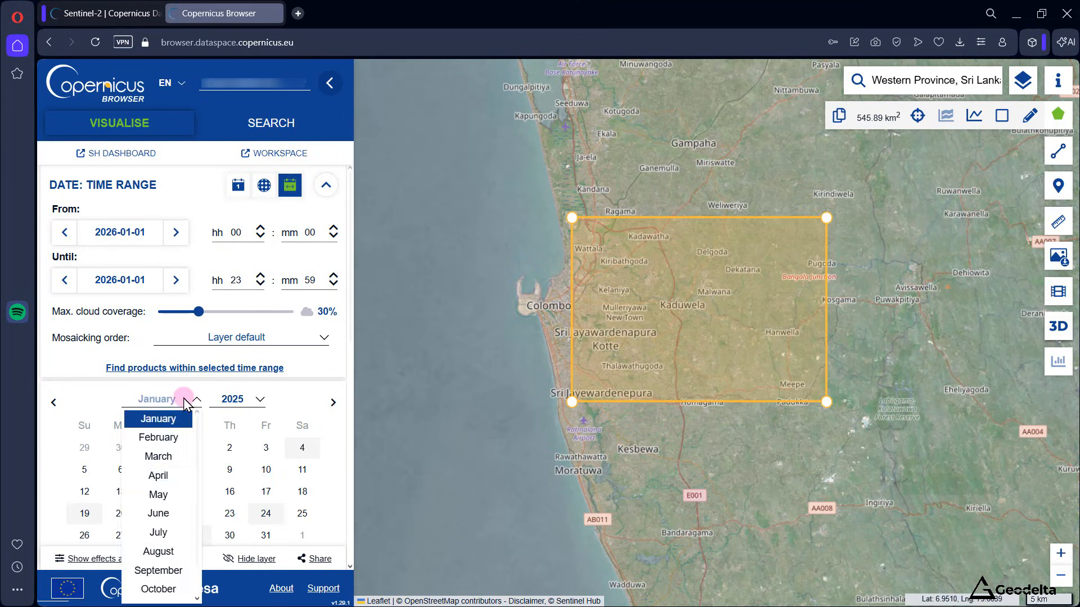
{"action": "scroll", "coordinate": [161, 579], "scroll_direction": "down", "scroll_amount": 1}
{"action": "left_click", "coordinate": [163, 573]}
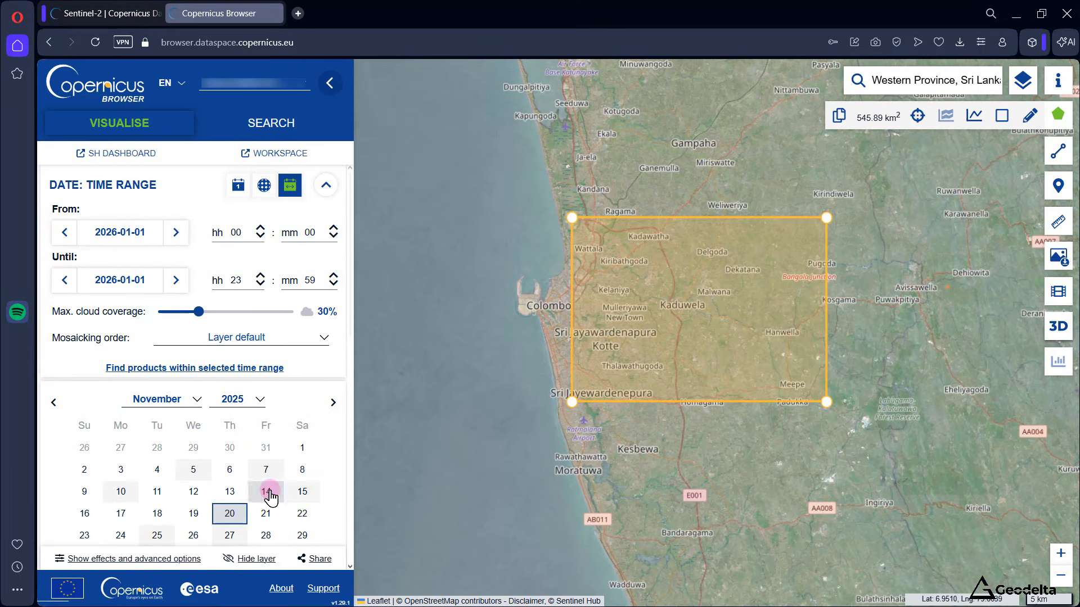
{"action": "left_click", "coordinate": [121, 537]}
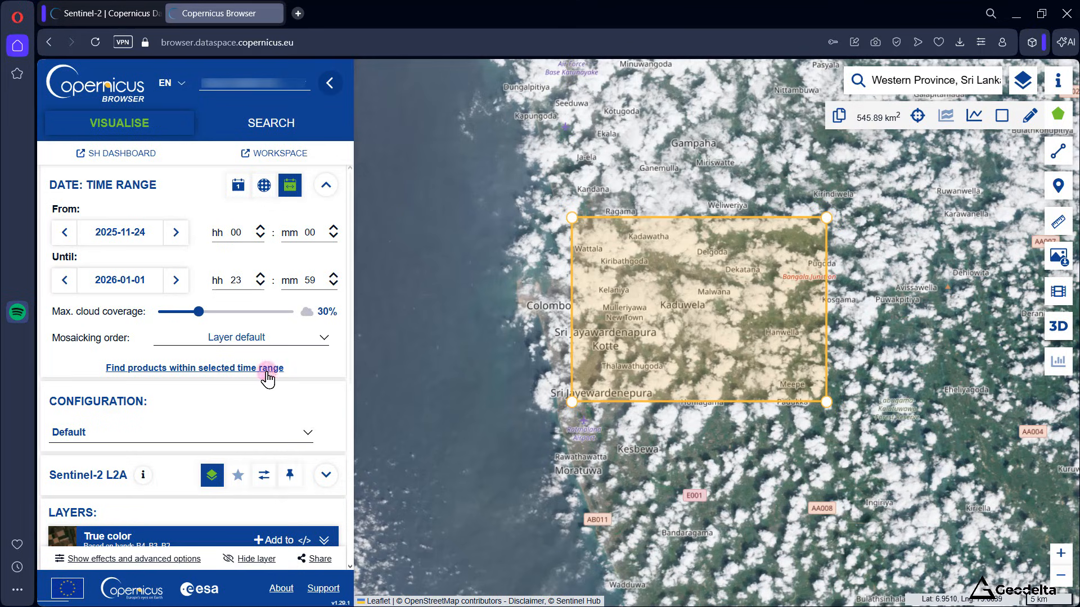
Step: Set the end date of the time range to 2025-12-02
{"action": "left_click", "coordinate": [138, 283]}
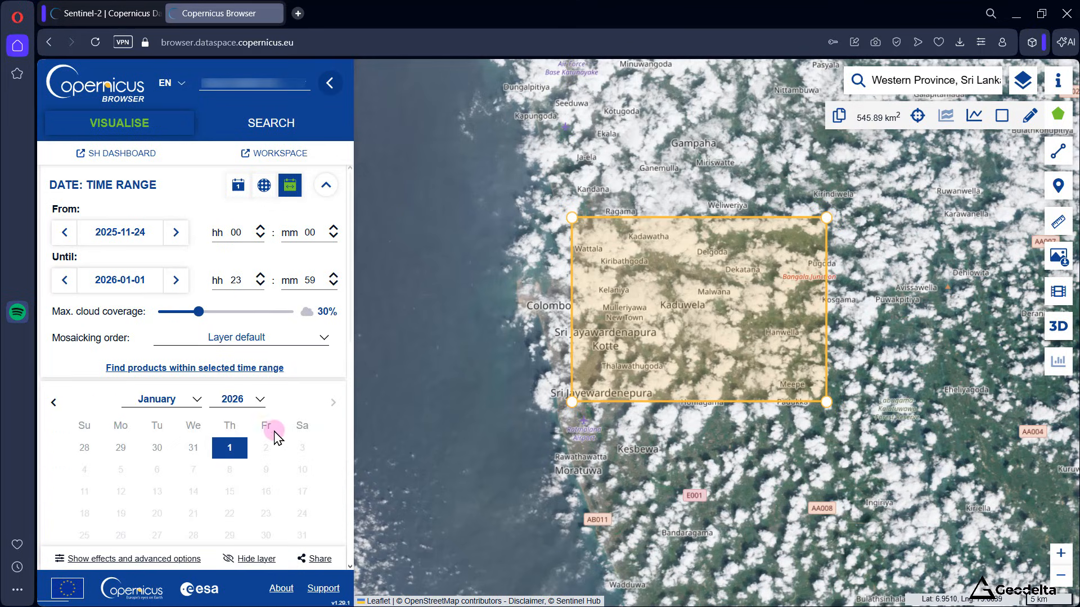
{"action": "left_click", "coordinate": [243, 399]}
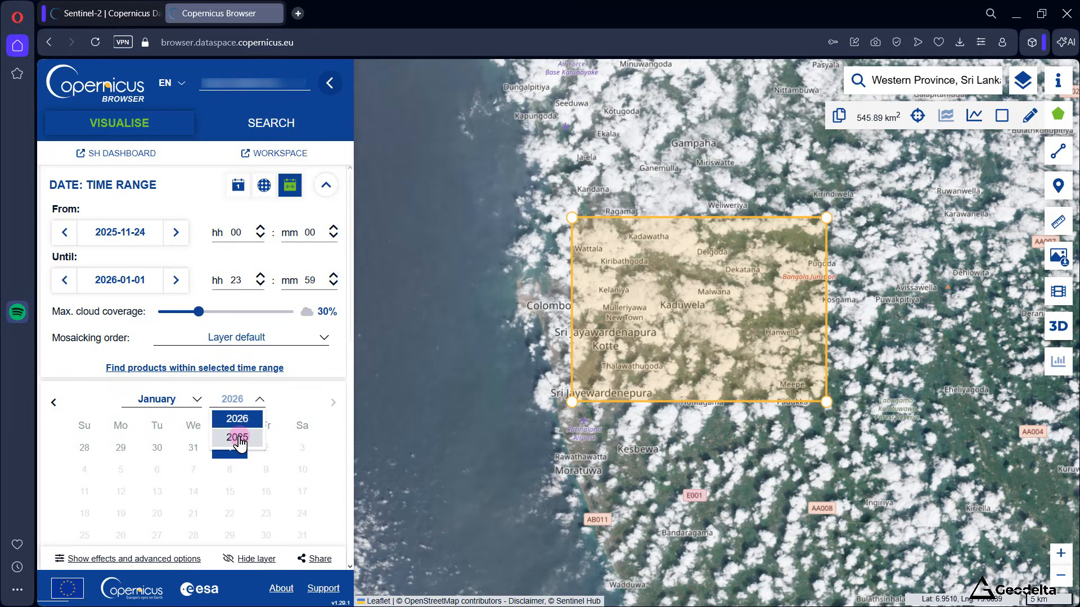
{"action": "left_click", "coordinate": [237, 438]}
{"action": "left_click", "coordinate": [170, 401]}
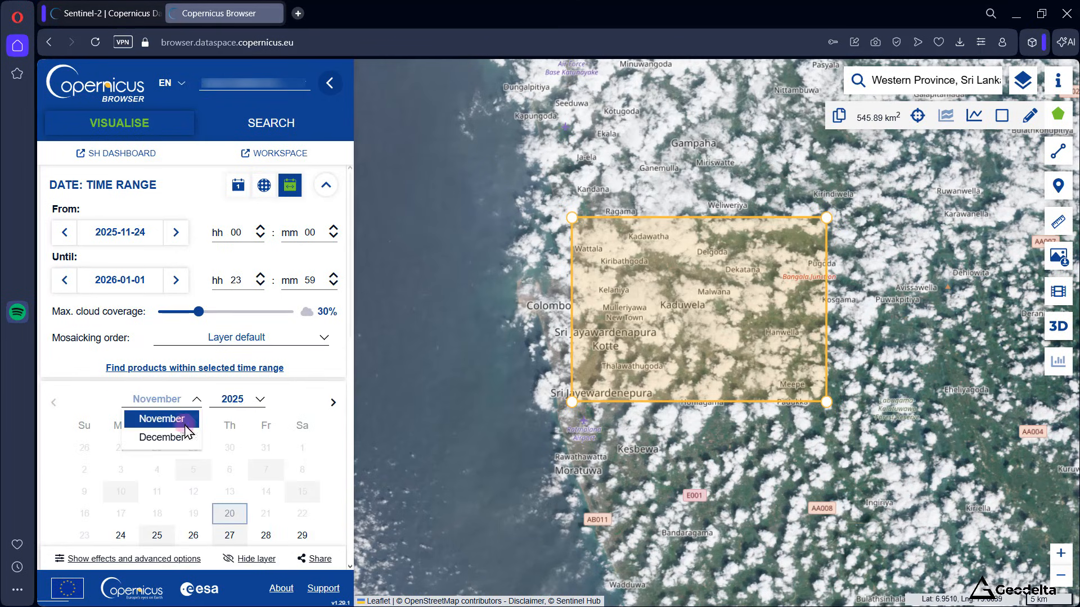
{"action": "left_click", "coordinate": [169, 437]}
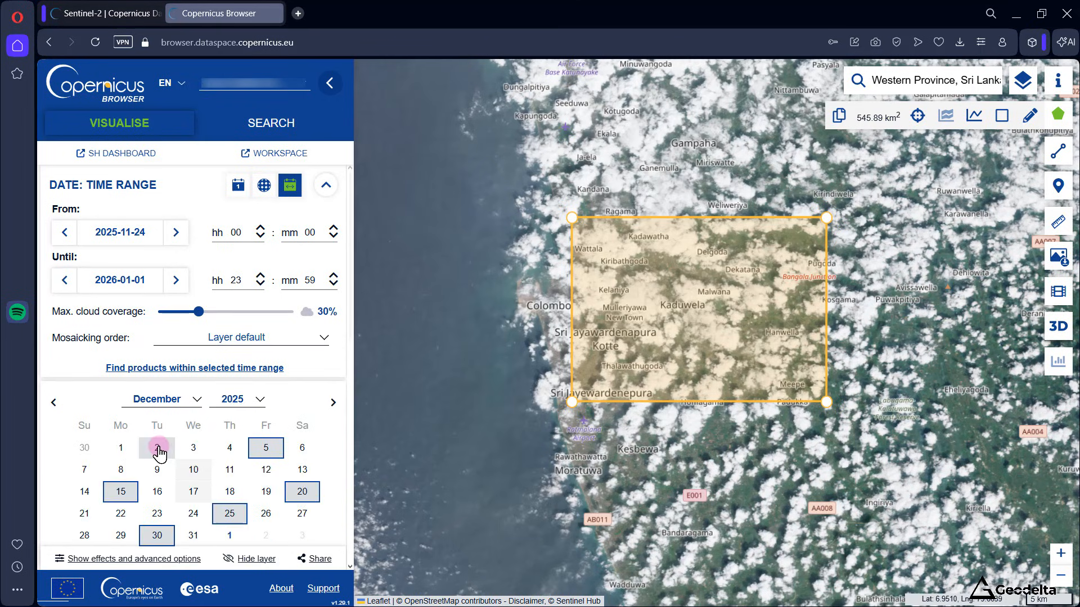
{"action": "left_click", "coordinate": [158, 448]}
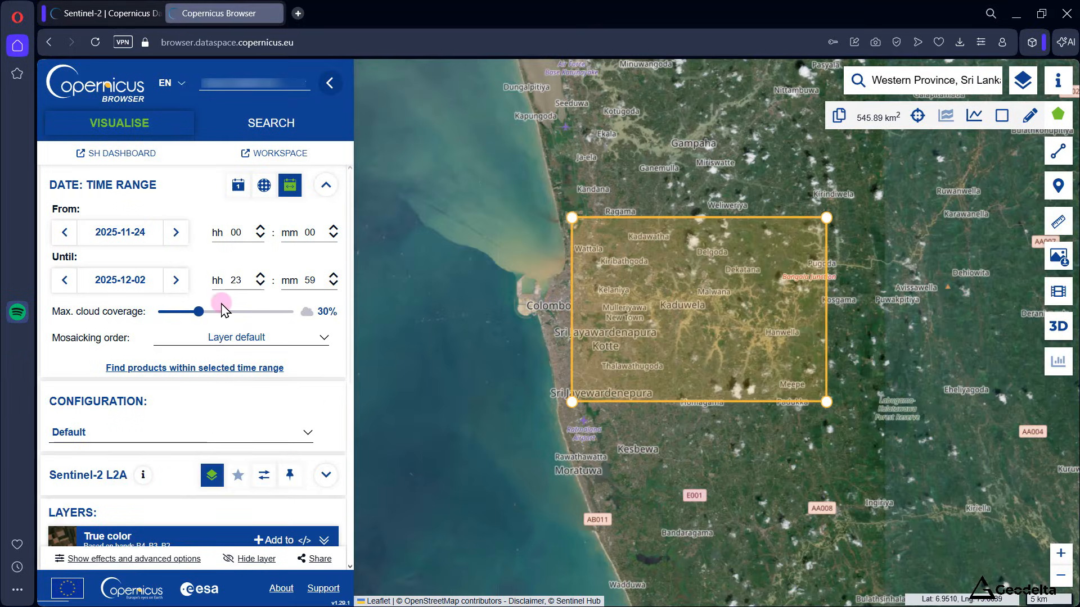
Step: Lower the maximum cloud coverage to 8%
{"action": "left_click_drag", "start_coordinate": [196, 311], "coordinate": [170, 323]}
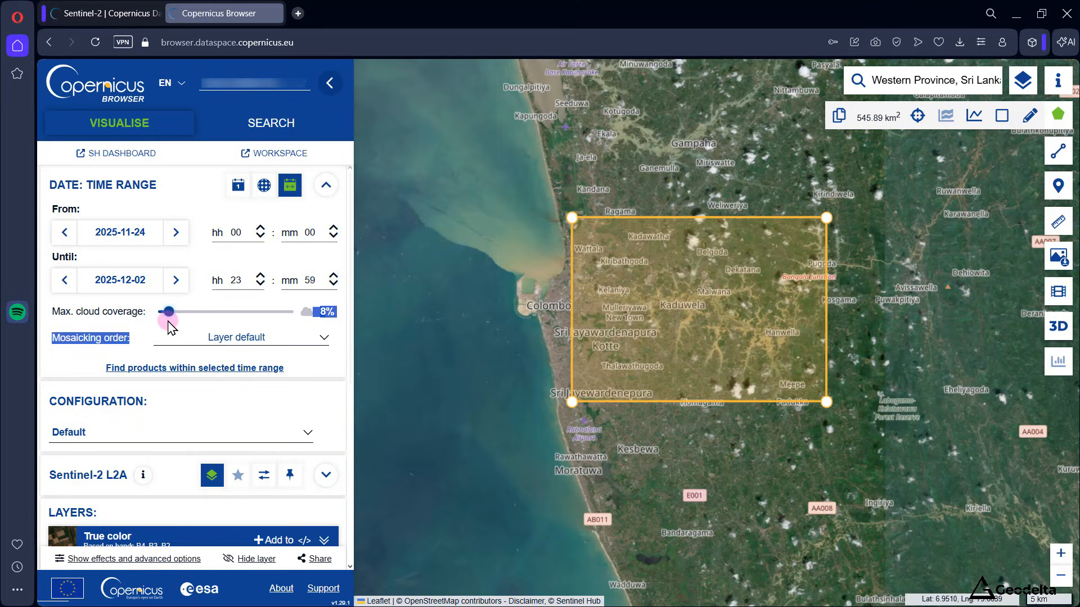
{"action": "left_click_drag", "start_coordinate": [168, 326], "coordinate": [147, 321]}
{"action": "left_click", "coordinate": [148, 328]}
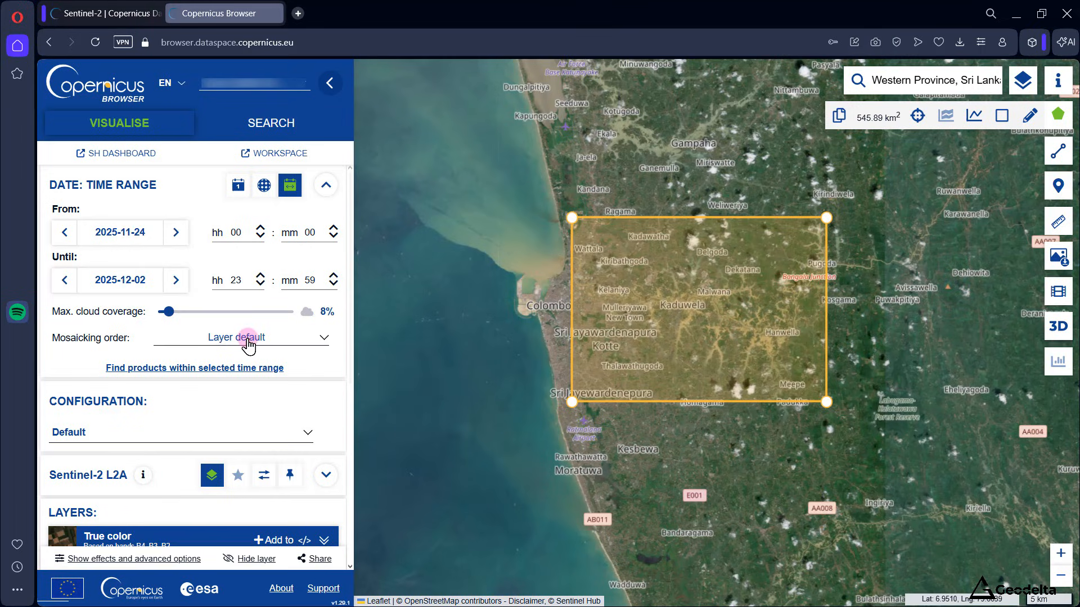
Step: Check the mosaicking order options and find the products within the selected time range
{"action": "left_click", "coordinate": [279, 340]}
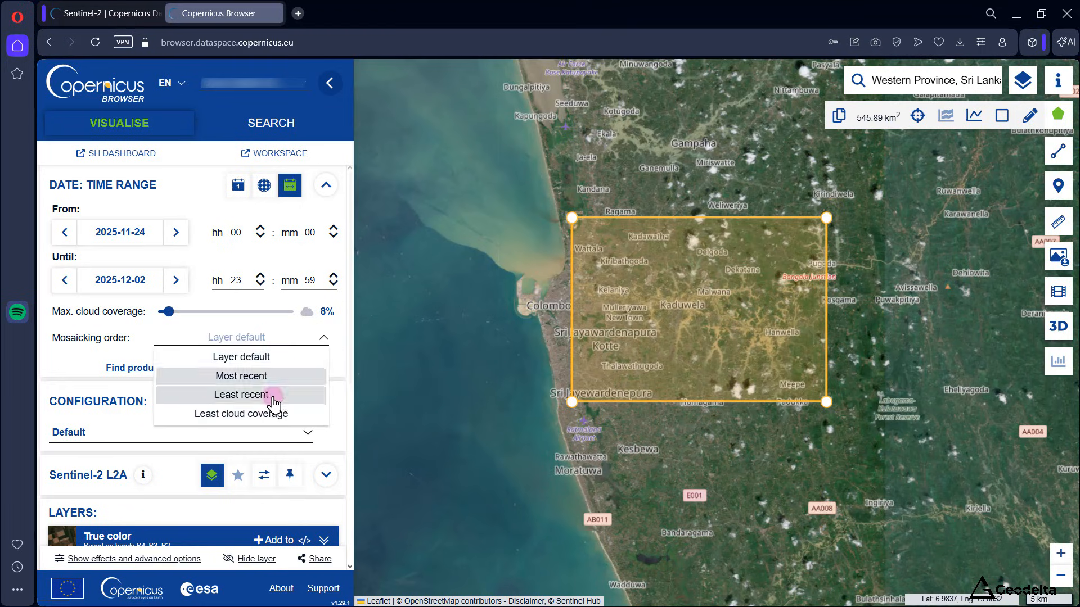
{"action": "left_click", "coordinate": [258, 416]}
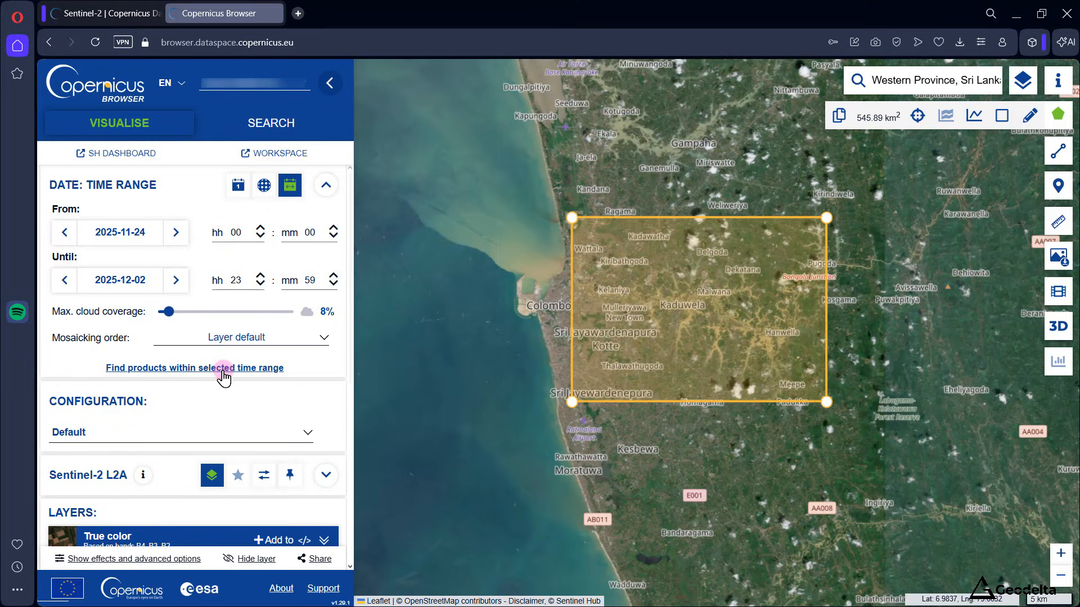
{"action": "left_click", "coordinate": [263, 369]}
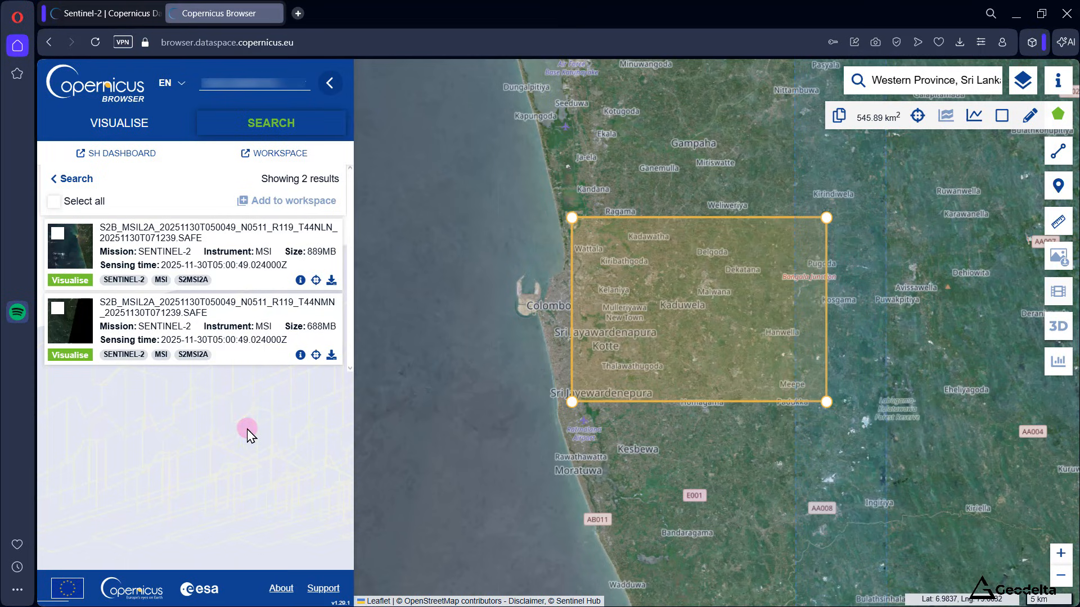
Step: Examine the first result's footprint on the map and its mission, instrument, size and sensing time
{"action": "scroll", "coordinate": [457, 434], "scroll_direction": "down", "scroll_amount": 1}
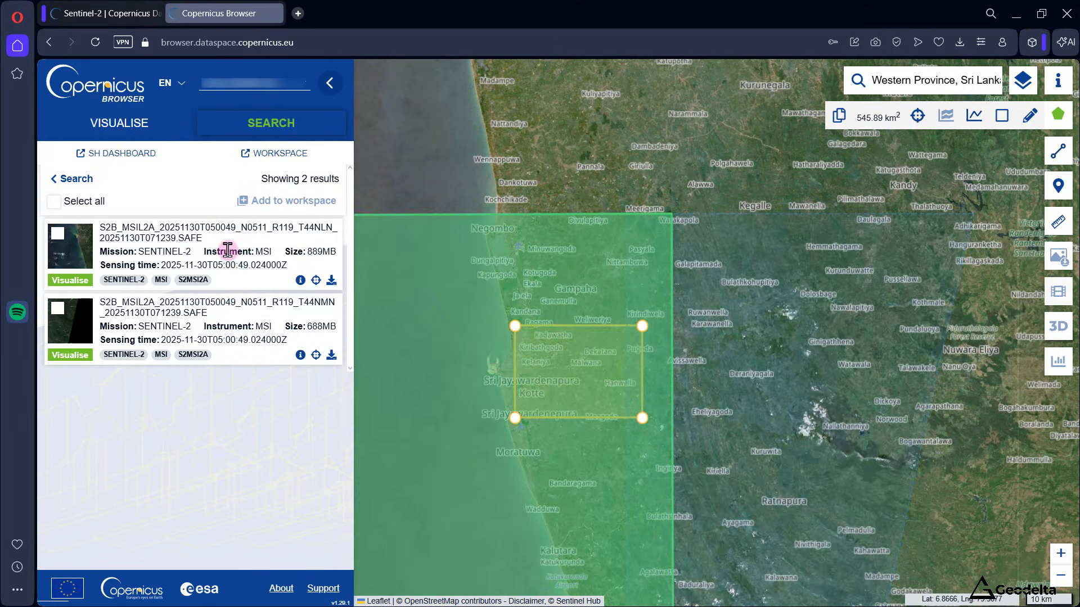
{"action": "scroll", "coordinate": [437, 387], "scroll_direction": "down", "scroll_amount": 1}
{"action": "left_click_drag", "start_coordinate": [551, 211], "coordinate": [670, 191]}
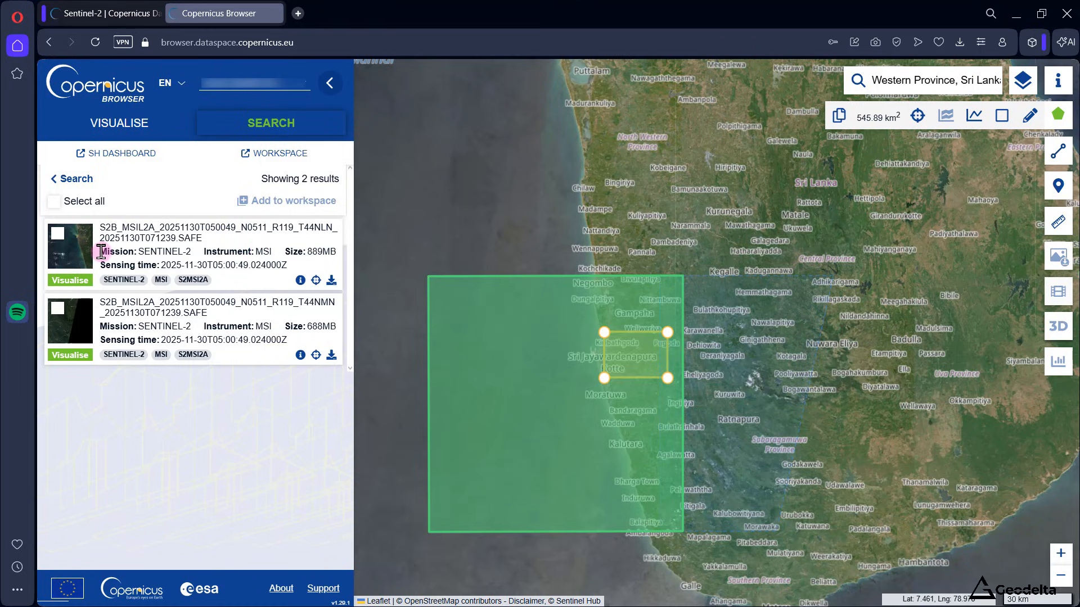
{"action": "left_click_drag", "start_coordinate": [100, 251], "coordinate": [287, 262]}
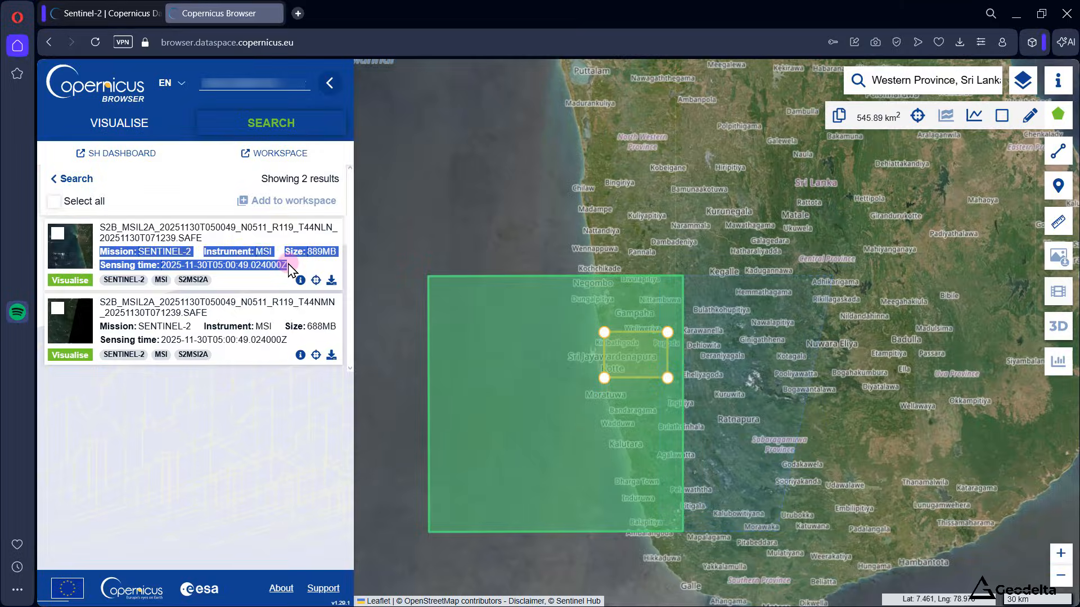
{"action": "left_click", "coordinate": [289, 265]}
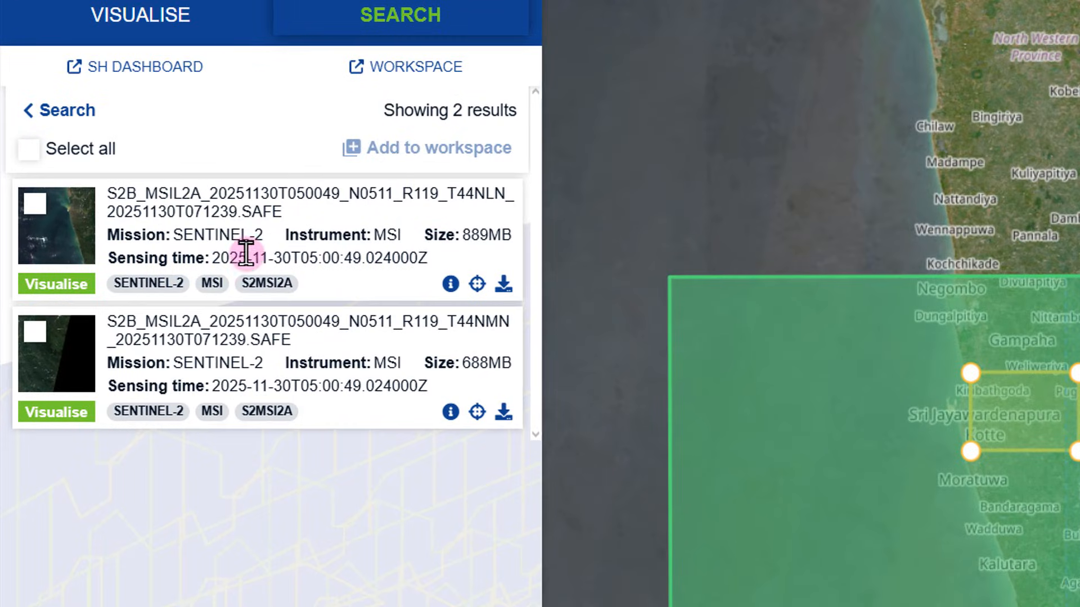
{"action": "left_click_drag", "start_coordinate": [107, 258], "coordinate": [292, 275]}
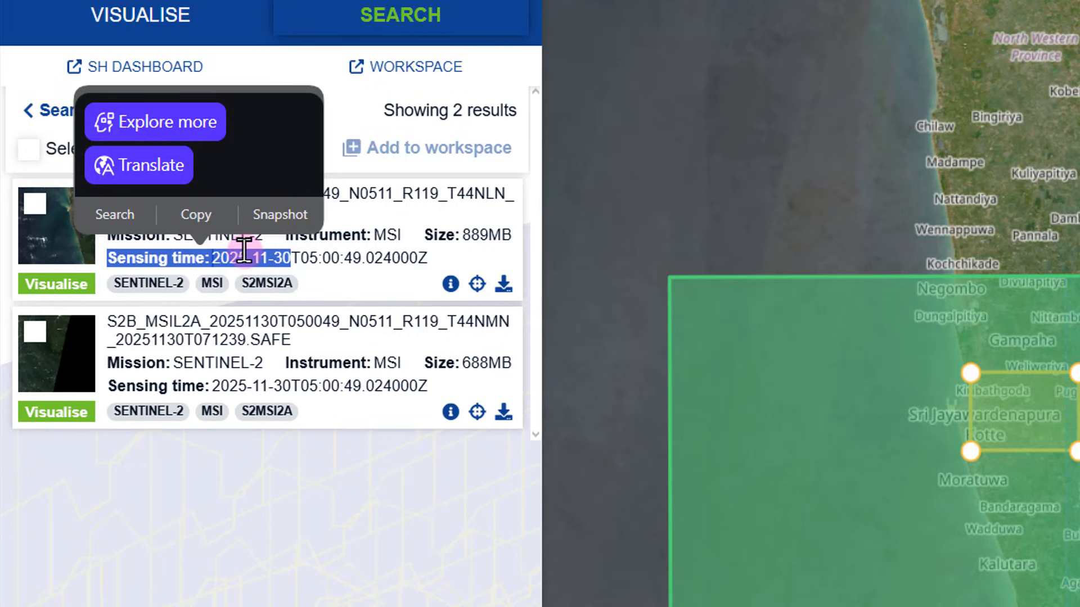
{"action": "left_click_drag", "start_coordinate": [291, 258], "coordinate": [210, 259]}
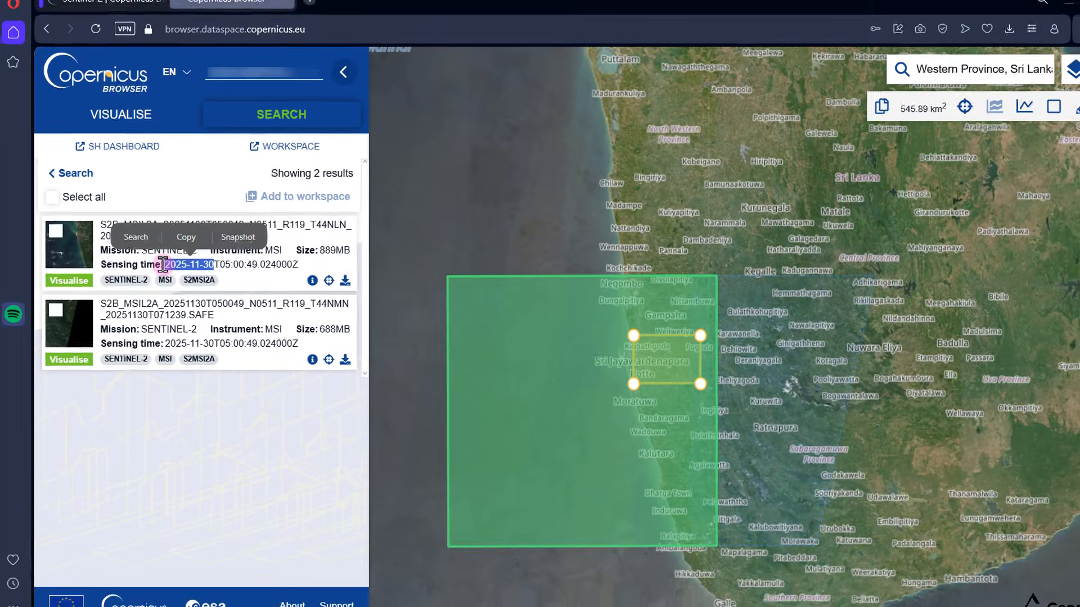
{"action": "left_click", "coordinate": [360, 551]}
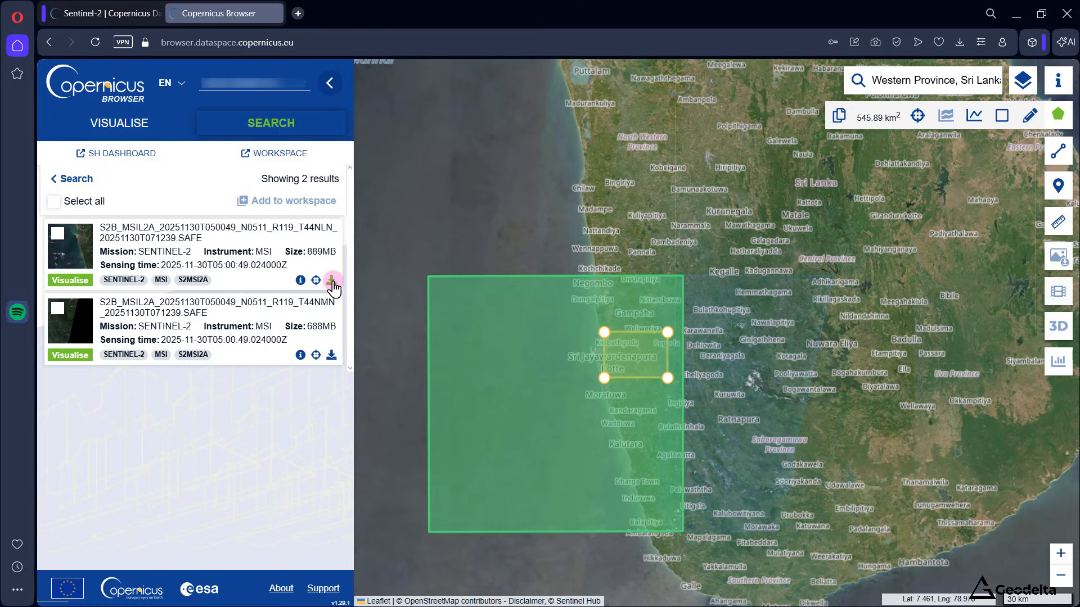
Step: Download the first product, tile T44NLN, and extract its archive into the same folder with WinRAR
{"action": "left_click", "coordinate": [333, 283]}
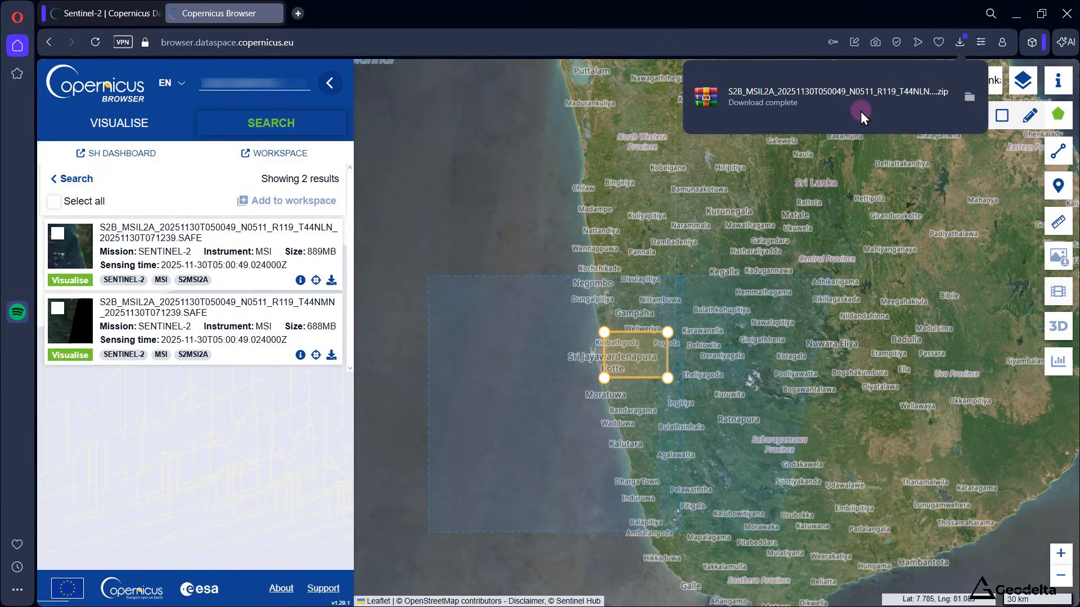
{"action": "left_click", "coordinate": [970, 99]}
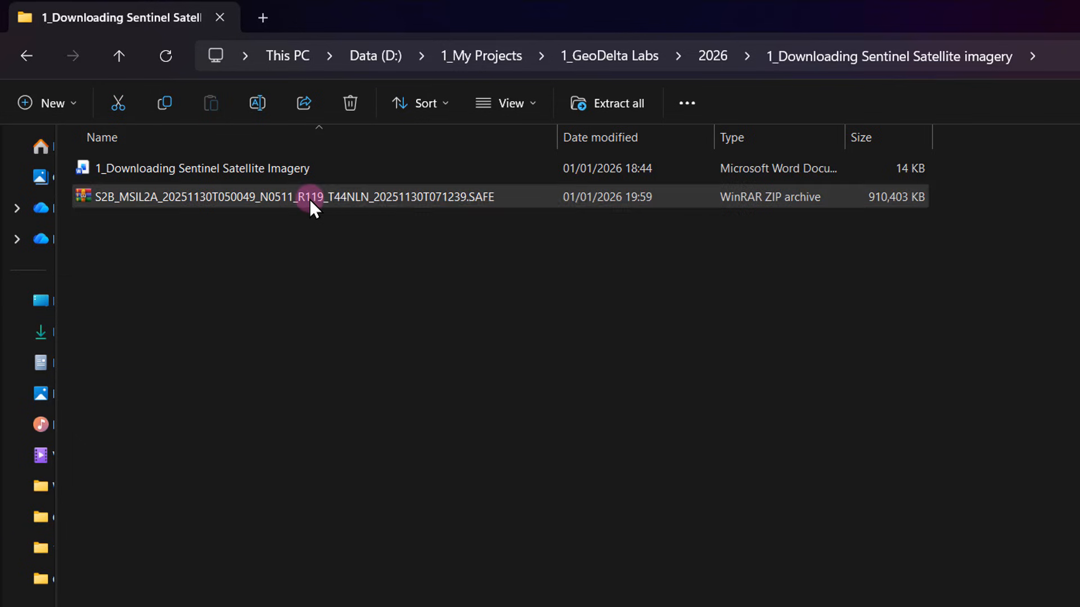
{"action": "right_click", "coordinate": [309, 199]}
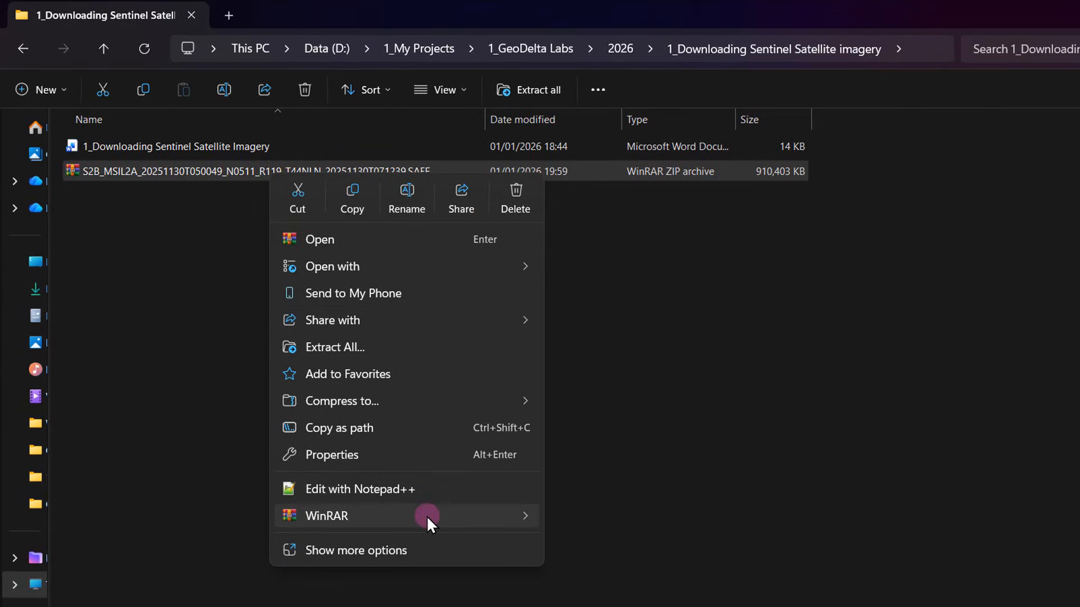
{"action": "mouse_move", "coordinate": [443, 538]}
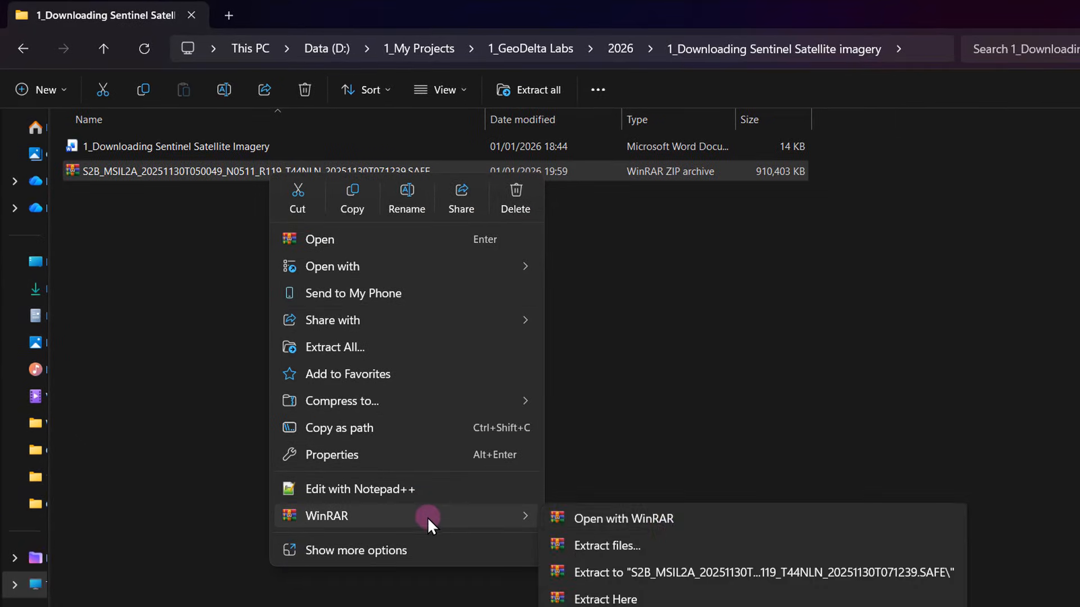
{"action": "left_click", "coordinate": [642, 600]}
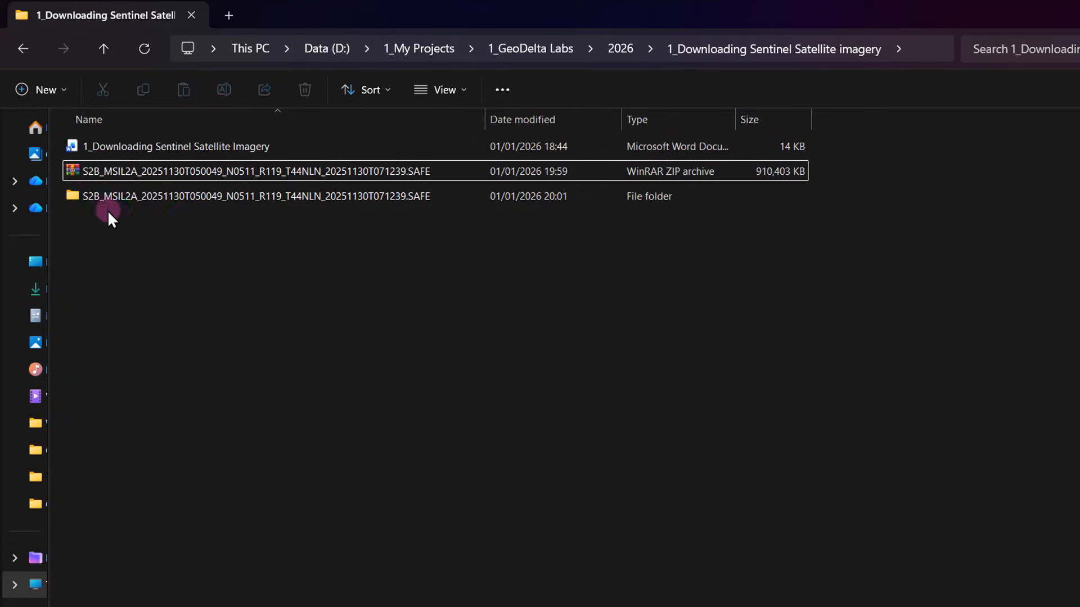
Step: Examine the acquisition date in the extracted SAFE folder's name without renaming it
{"action": "mouse_move", "coordinate": [148, 199]}
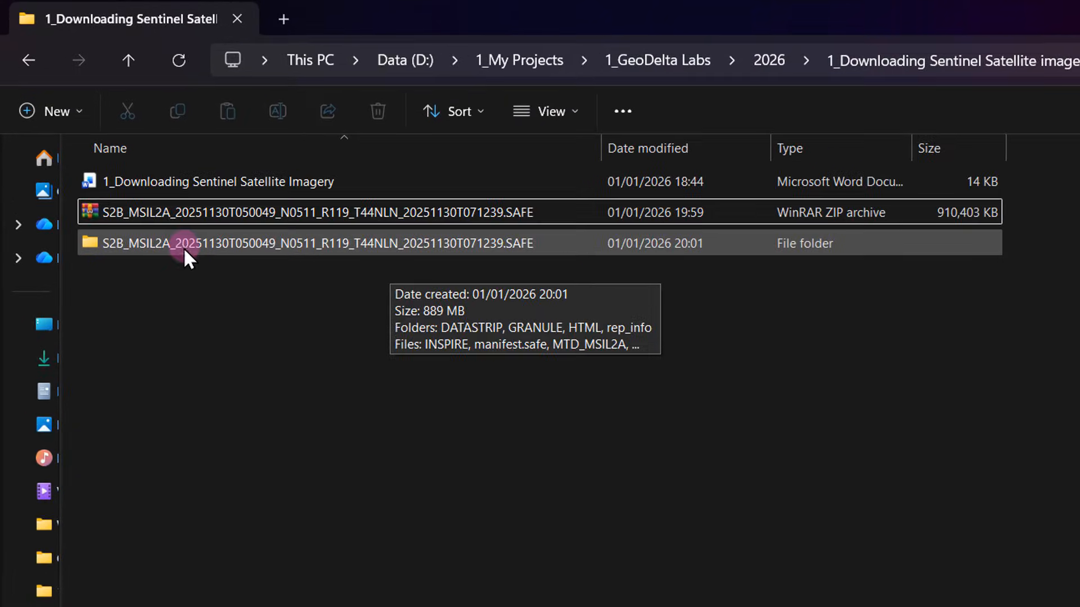
{"action": "left_click", "coordinate": [184, 249]}
{"action": "left_click", "coordinate": [177, 247]}
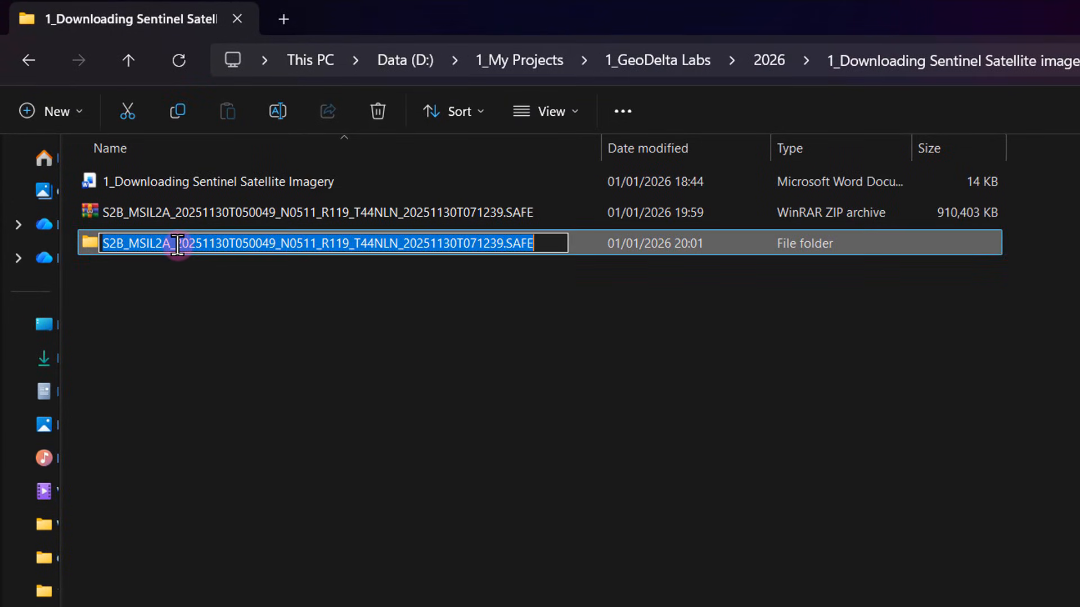
{"action": "left_click_drag", "start_coordinate": [176, 244], "coordinate": [228, 244]}
{"action": "left_click", "coordinate": [241, 309]}
Step: Open the extracted product's IMG_DATA folder, located in L2A_T44NLN_A045619_20251130T051626 under GRANULE
{"action": "double_click", "coordinate": [228, 244]}
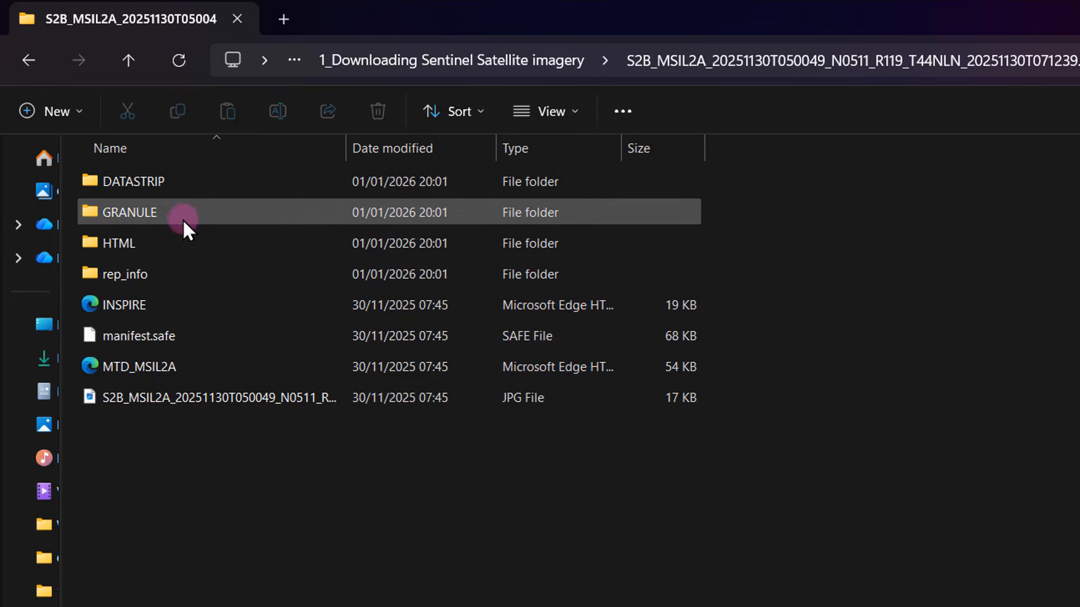
{"action": "mouse_move", "coordinate": [147, 211]}
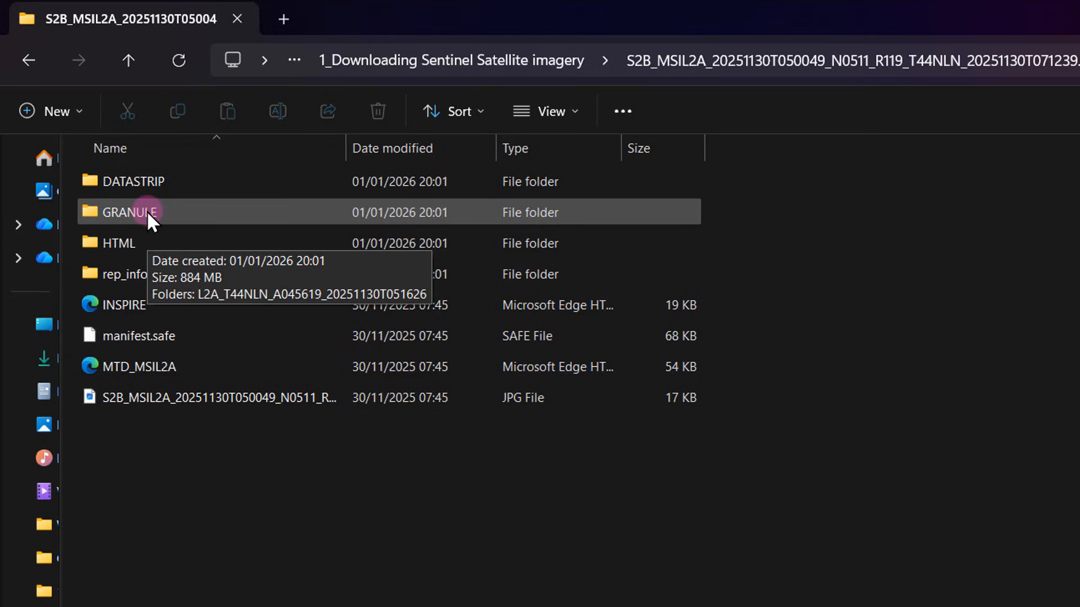
{"action": "double_click", "coordinate": [179, 215]}
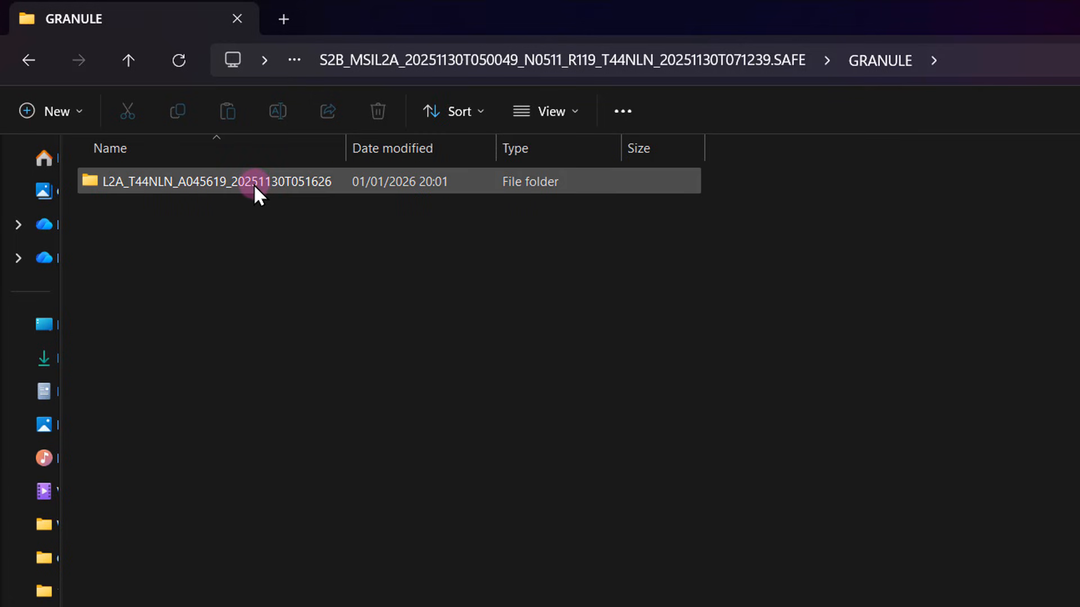
{"action": "double_click", "coordinate": [252, 183]}
{"action": "mouse_move", "coordinate": [122, 212]}
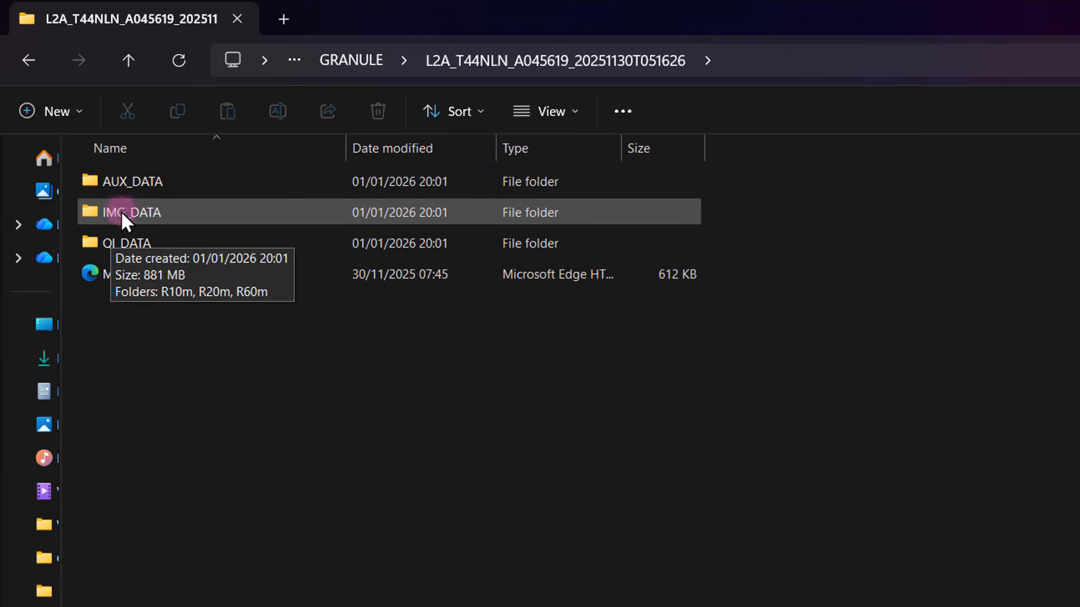
{"action": "double_click", "coordinate": [166, 215]}
Step: Look over the R10m, R20m and R60m resolution folders in IMG_DATA
{"action": "left_click_drag", "start_coordinate": [121, 296], "coordinate": [223, 181]}
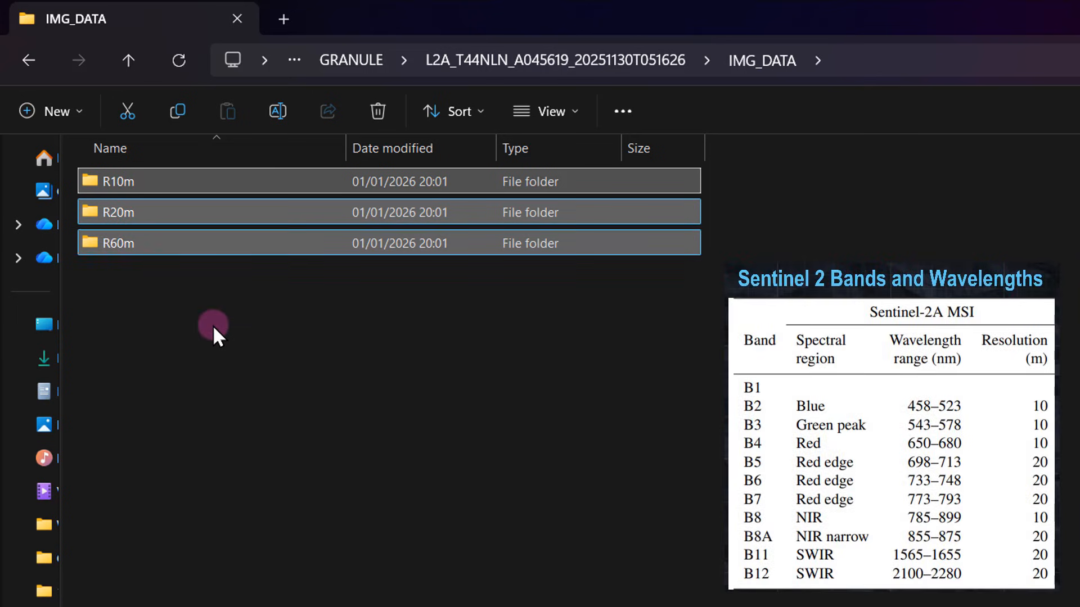
{"action": "left_click", "coordinate": [213, 325]}
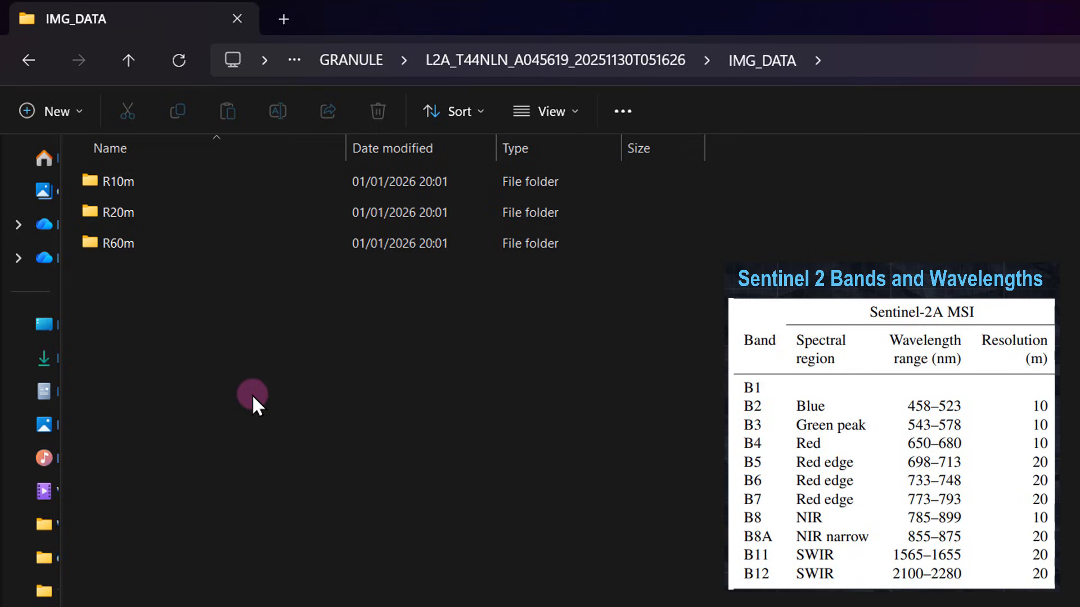
{"action": "left_click", "coordinate": [219, 183]}
{"action": "left_click", "coordinate": [274, 370]}
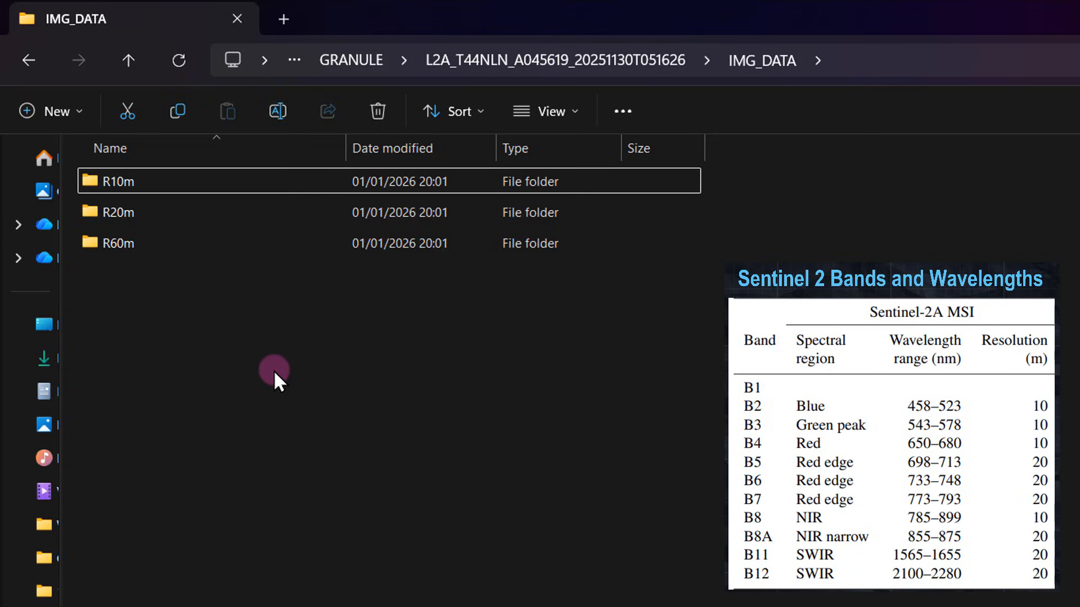
Step: Open the R10m folder and examine its 10 m band files B02, B03, B04 and B08
{"action": "mouse_move", "coordinate": [190, 183]}
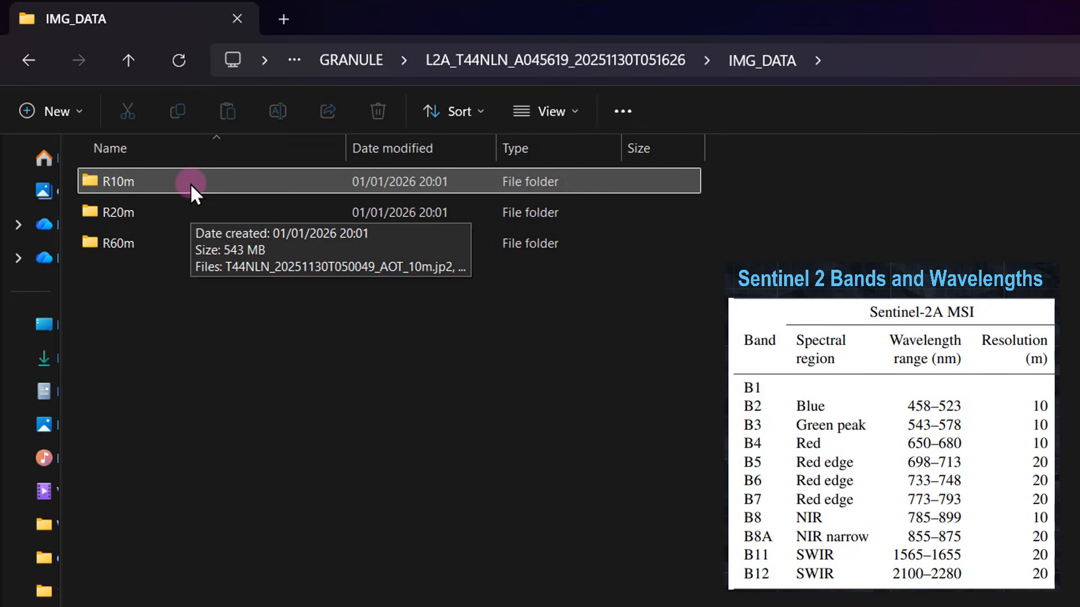
{"action": "double_click", "coordinate": [190, 183]}
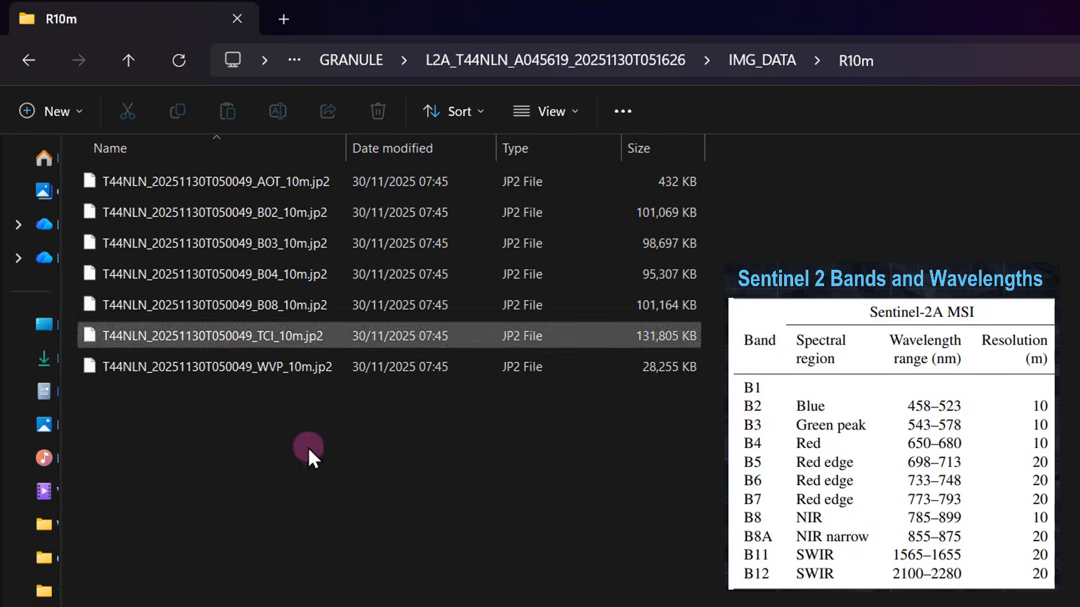
{"action": "left_click_drag", "start_coordinate": [215, 481], "coordinate": [482, 73]}
{"action": "left_click", "coordinate": [228, 571]}
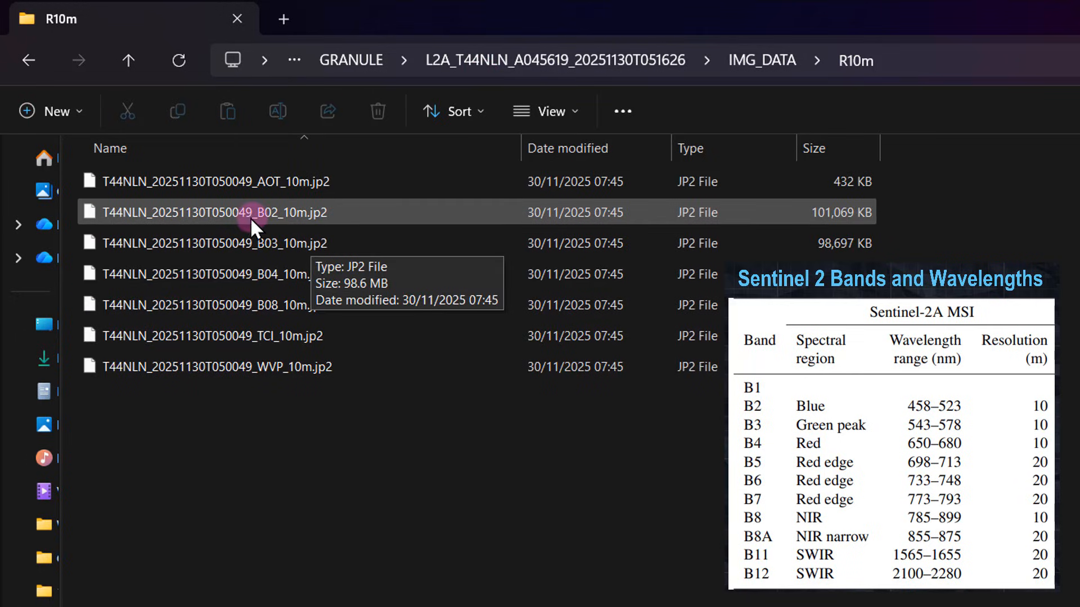
{"action": "left_click", "coordinate": [275, 216]}
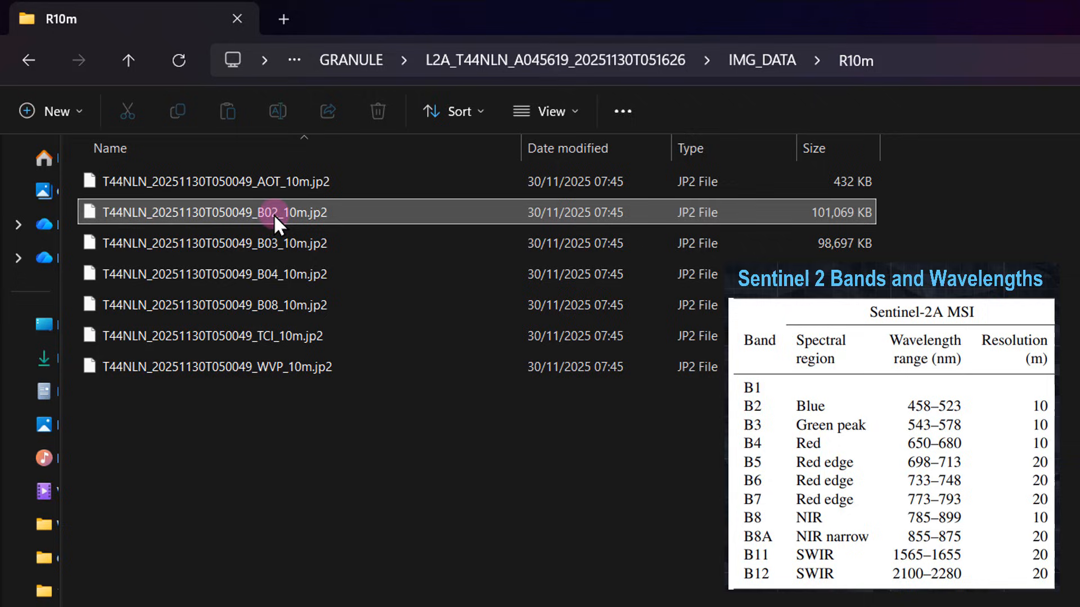
{"action": "left_click", "coordinate": [277, 248]}
{"action": "left_click", "coordinate": [290, 267]}
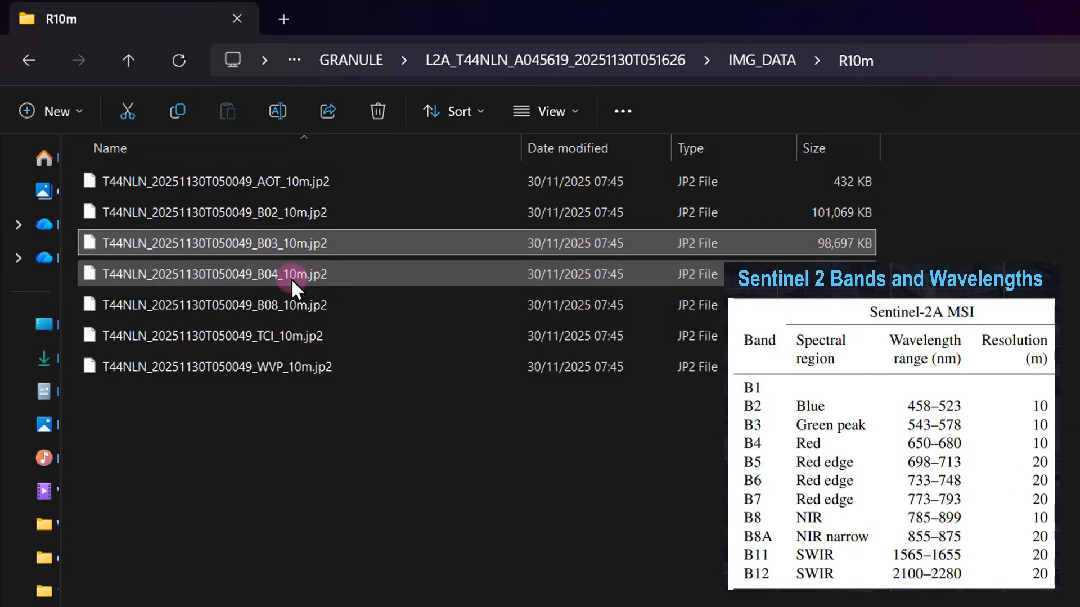
{"action": "left_click", "coordinate": [292, 309]}
{"action": "left_click", "coordinate": [673, 540]}
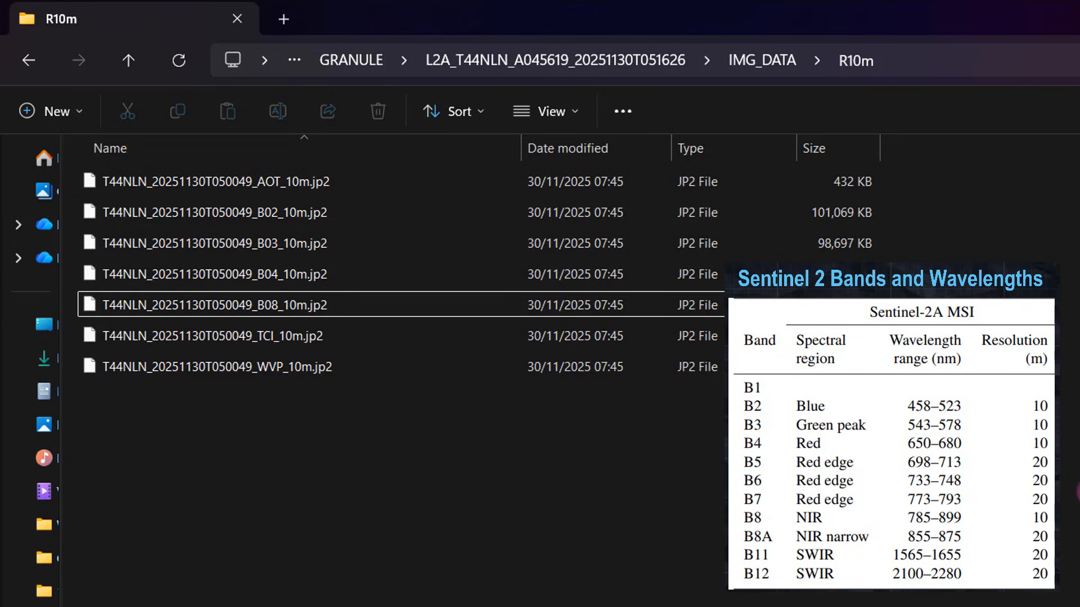
Step: Go back to IMG_DATA, open the R20m folder and go through its 20 m band files starting from B01
{"action": "left_click", "coordinate": [764, 59]}
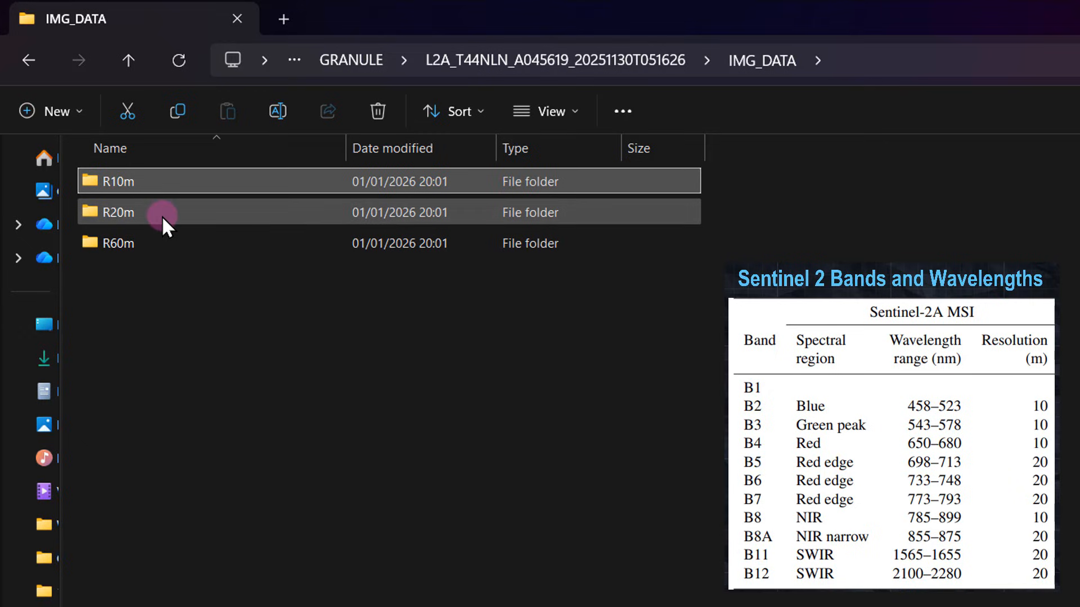
{"action": "mouse_move", "coordinate": [161, 219]}
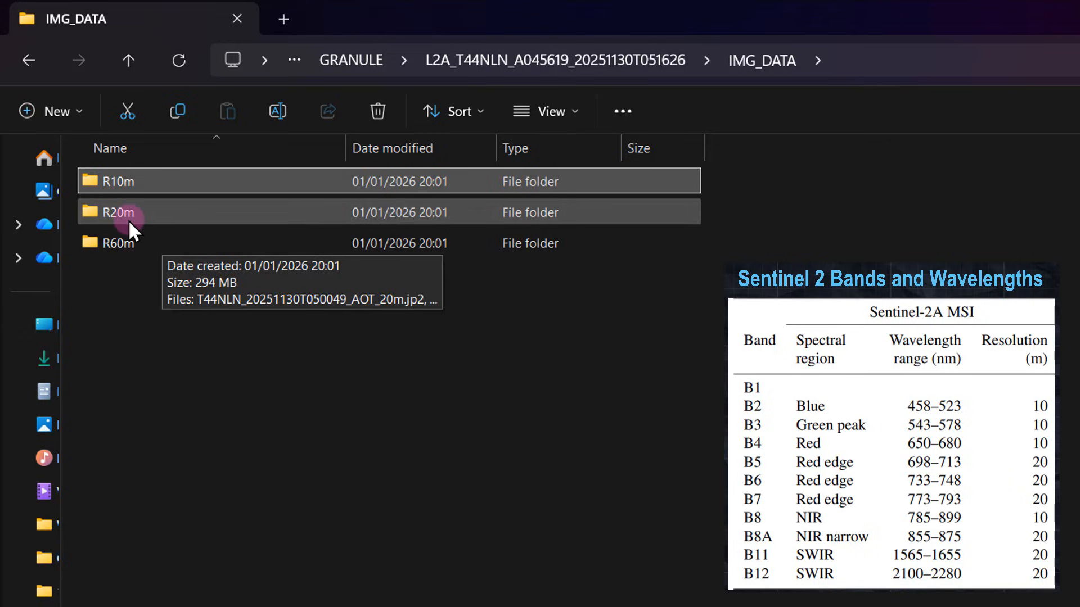
{"action": "double_click", "coordinate": [146, 217]}
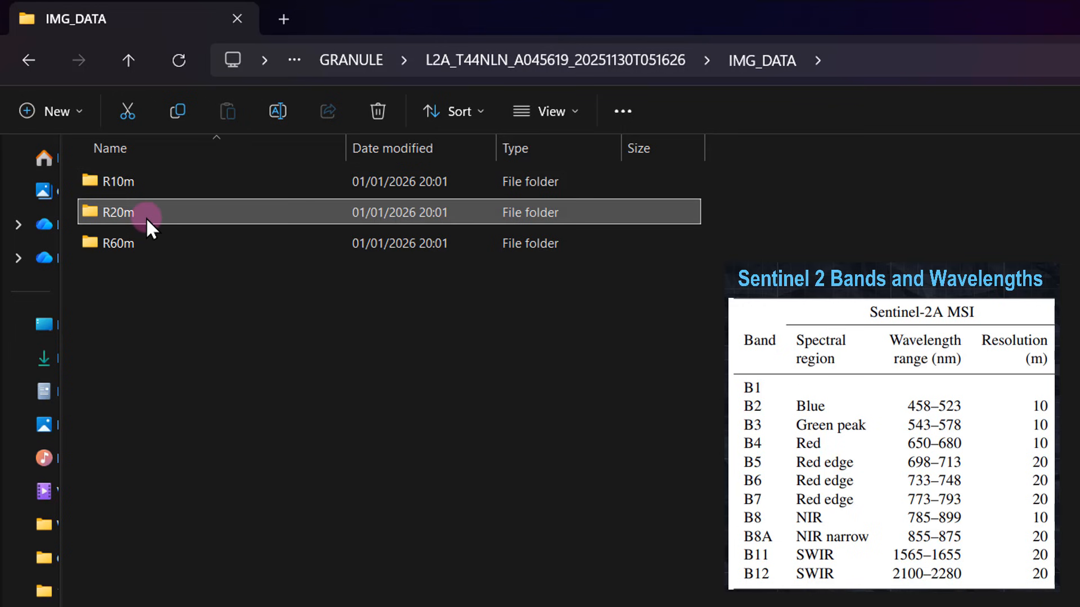
{"action": "left_click_drag", "start_coordinate": [352, 149], "coordinate": [450, 149]}
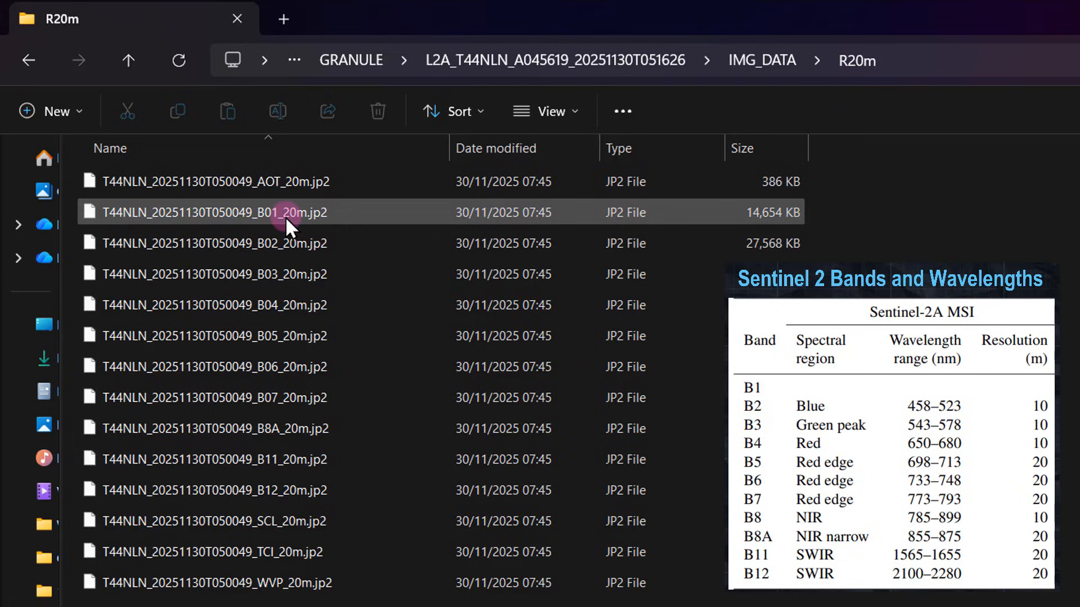
{"action": "left_click", "coordinate": [300, 211]}
{"action": "left_click", "coordinate": [306, 246]}
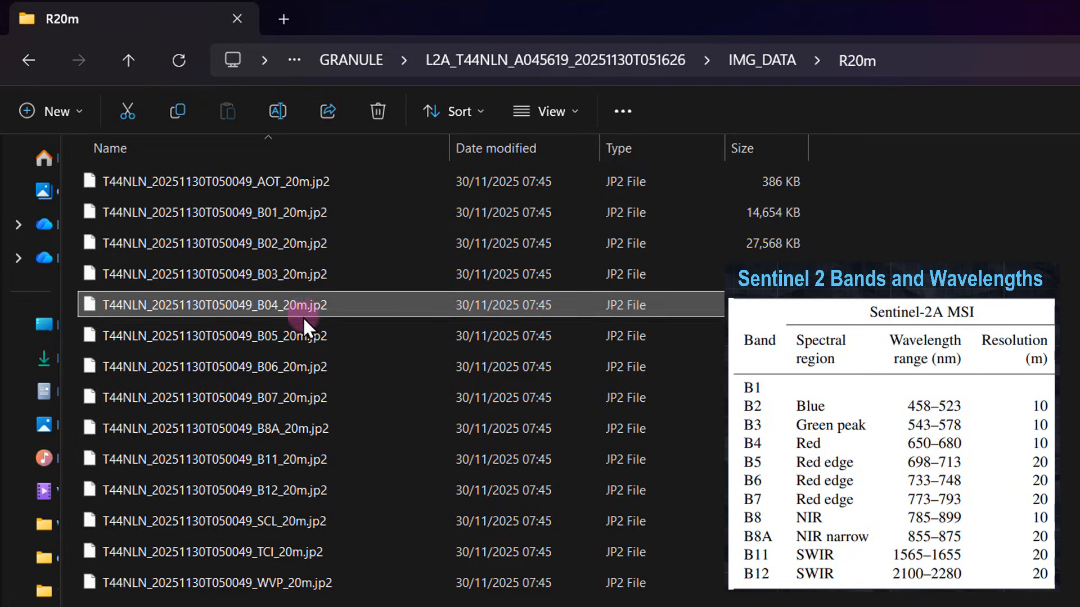
{"action": "left_click", "coordinate": [319, 399]}
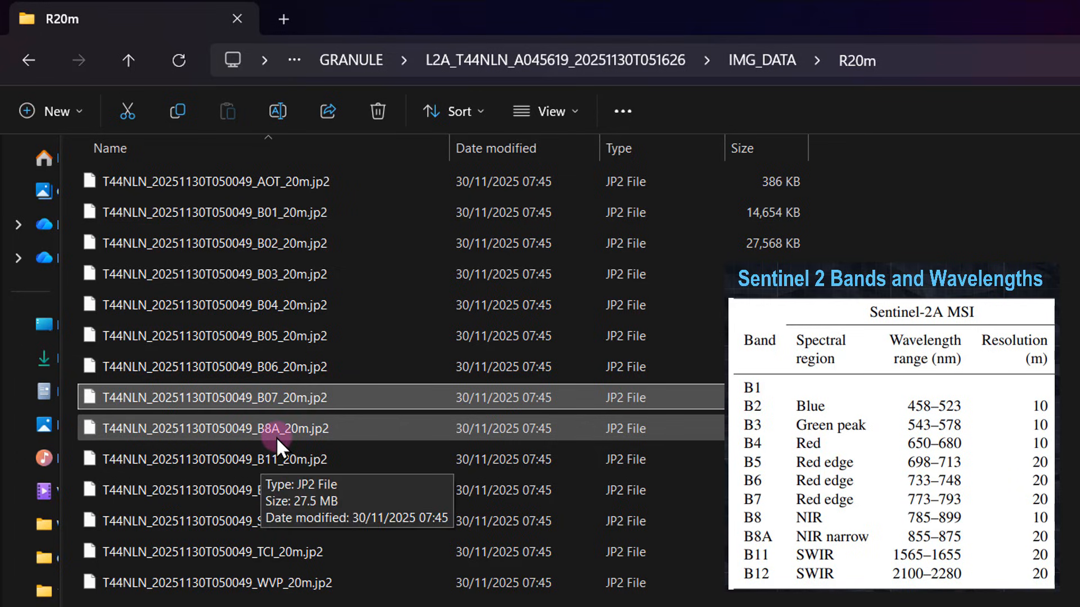
{"action": "key", "text": "Down"}
{"action": "key", "text": "Down"}
{"action": "key", "text": "Down"}
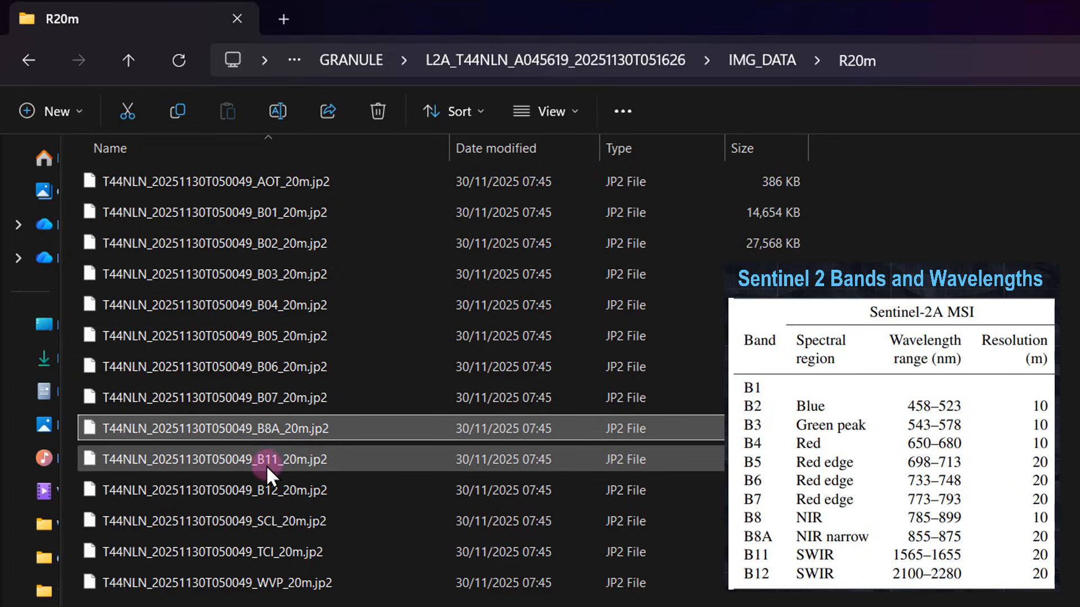